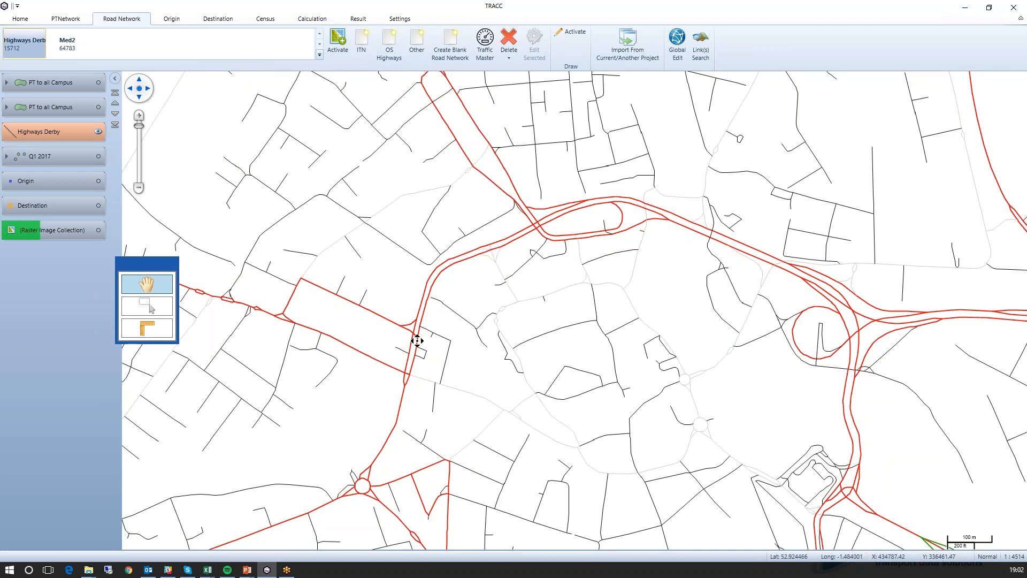
- Add a turn restriction at node B in the details of the dotted A52 link beside the A601
scroll(410, 340, "up", 2)
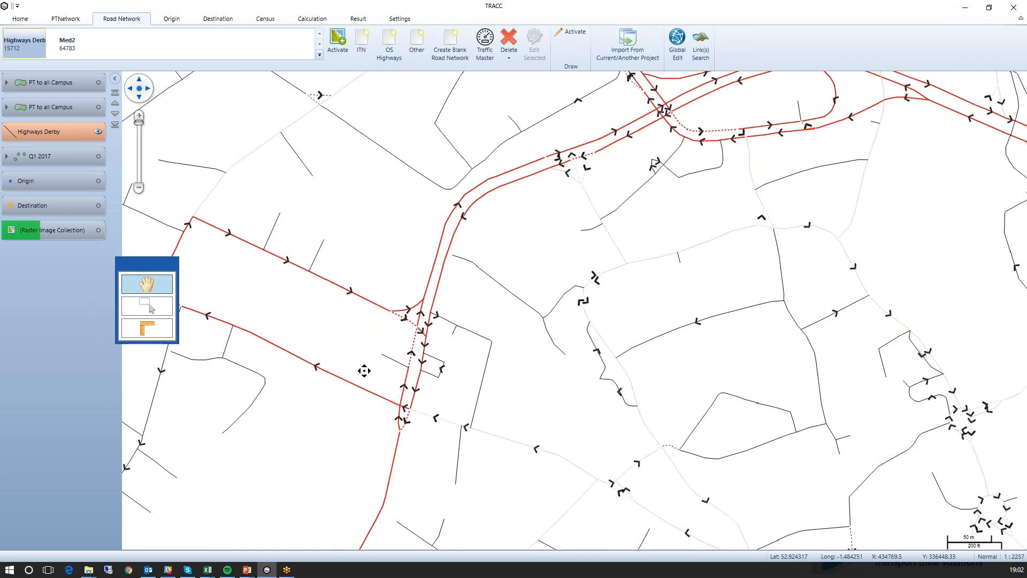
scroll(413, 370, "up", 2)
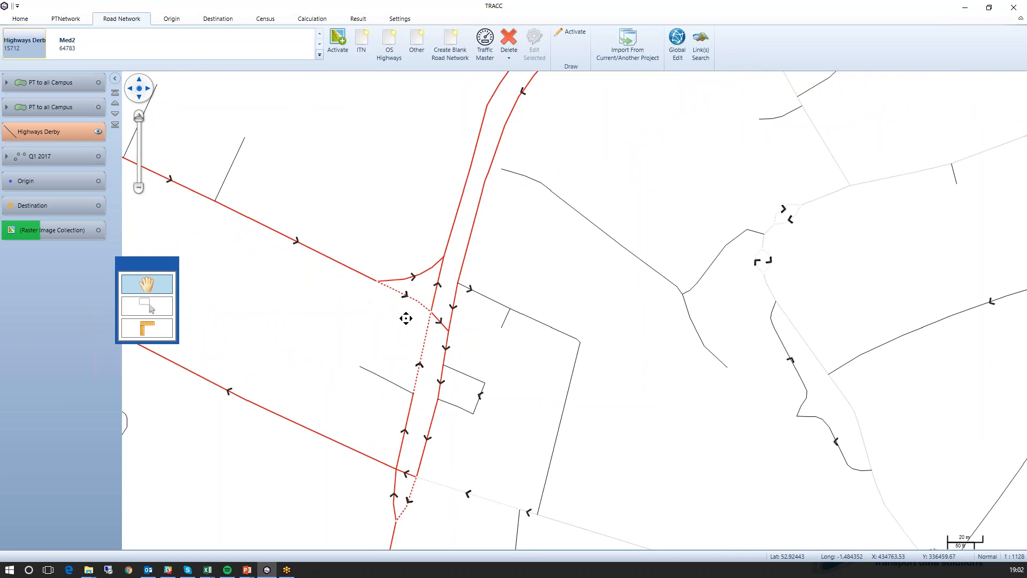
double_click(420, 294)
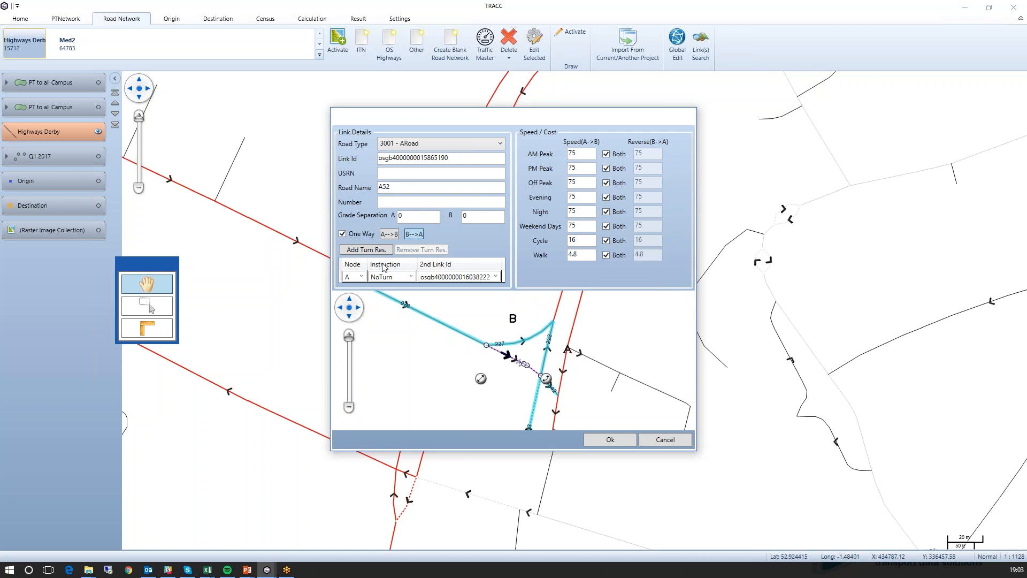
left_click(369, 250)
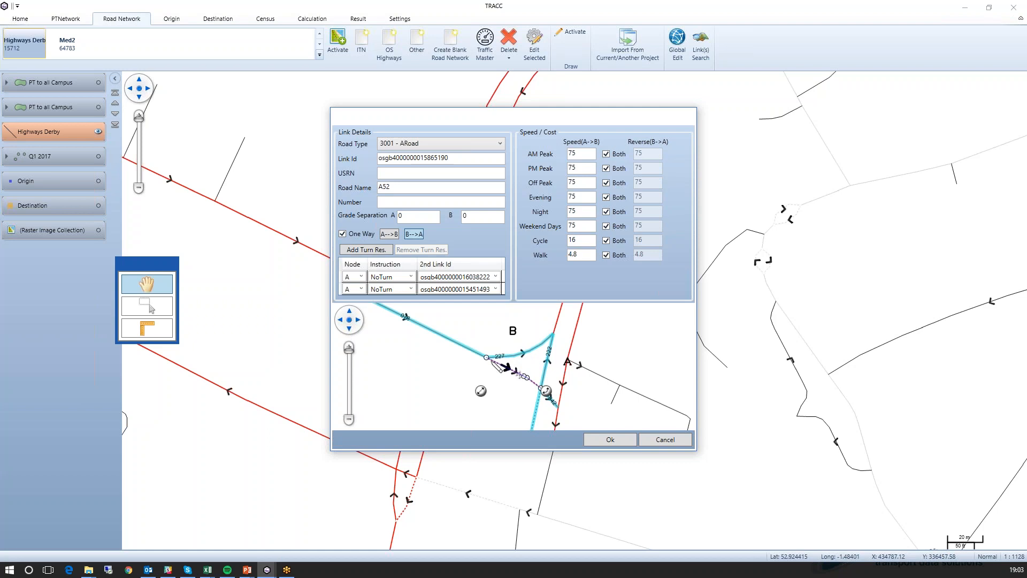
left_click(362, 289)
left_click(351, 311)
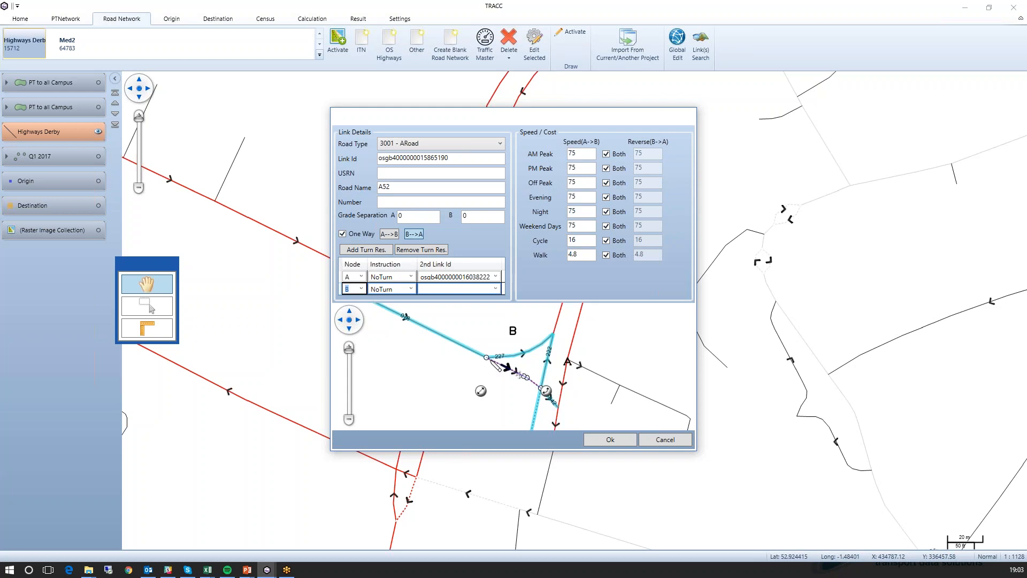
left_click(411, 290)
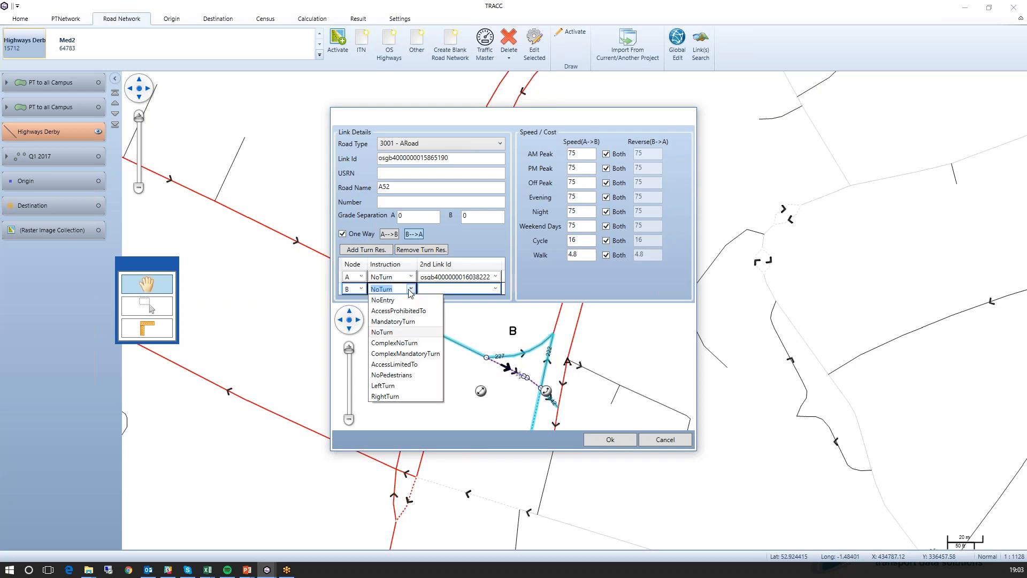
left_click(407, 322)
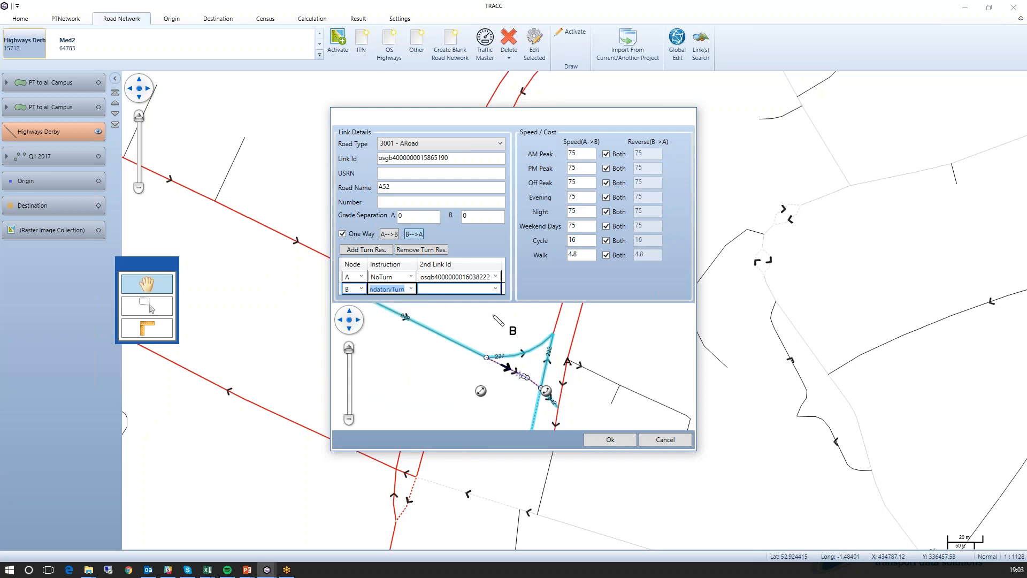
left_click(495, 289)
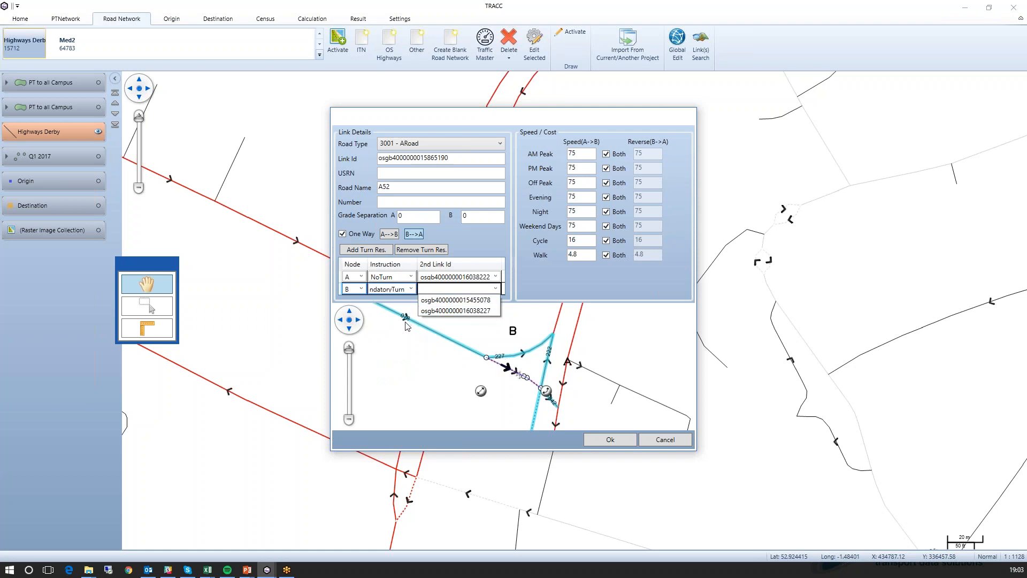
left_click(443, 312)
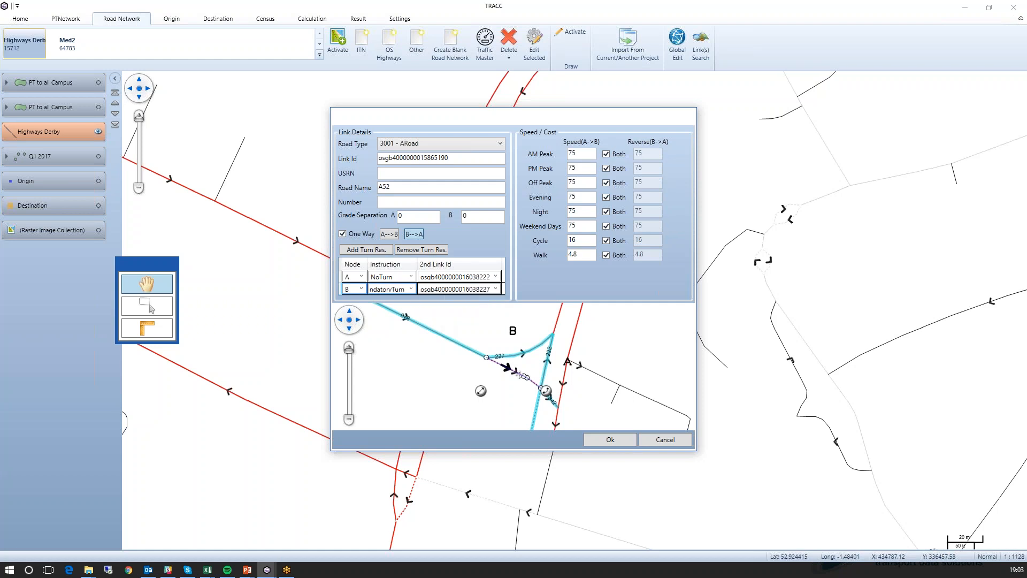
left_click(596, 434)
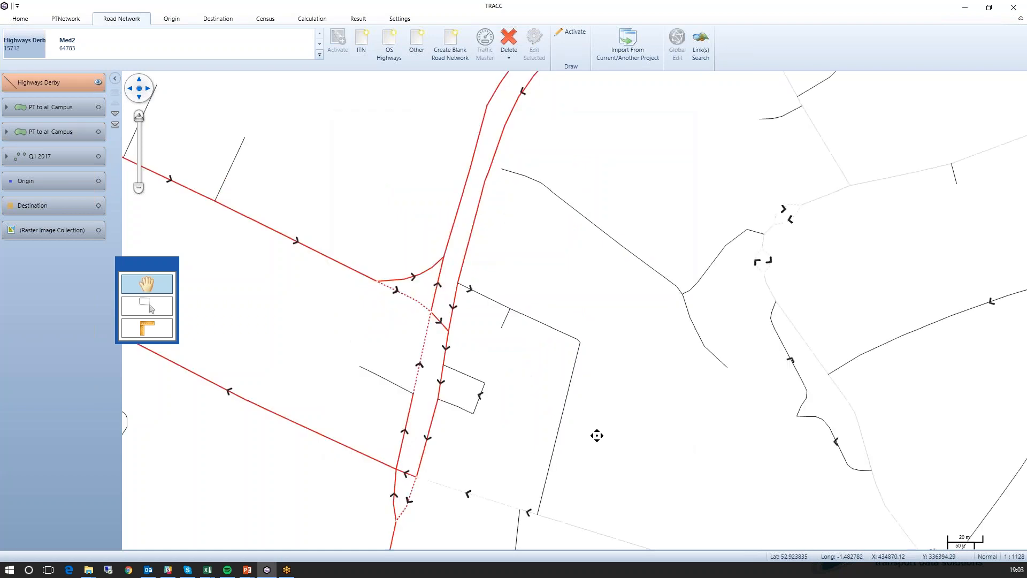
- Review the saved turn restrictions in the dotted A52 link's details, leaving them unedited
right_click(418, 300)
left_click(443, 307)
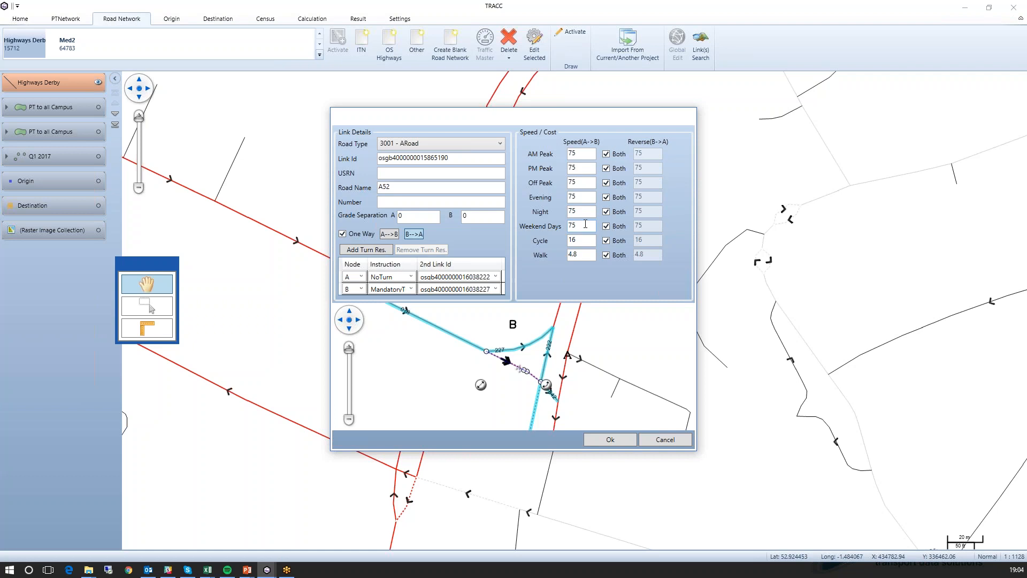
left_click(666, 439)
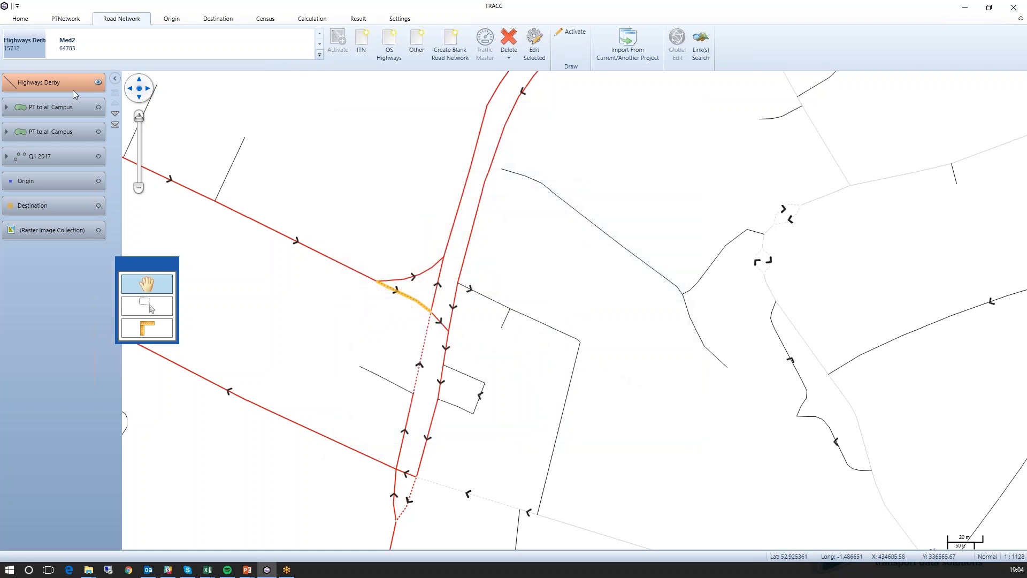
left_click(485, 43)
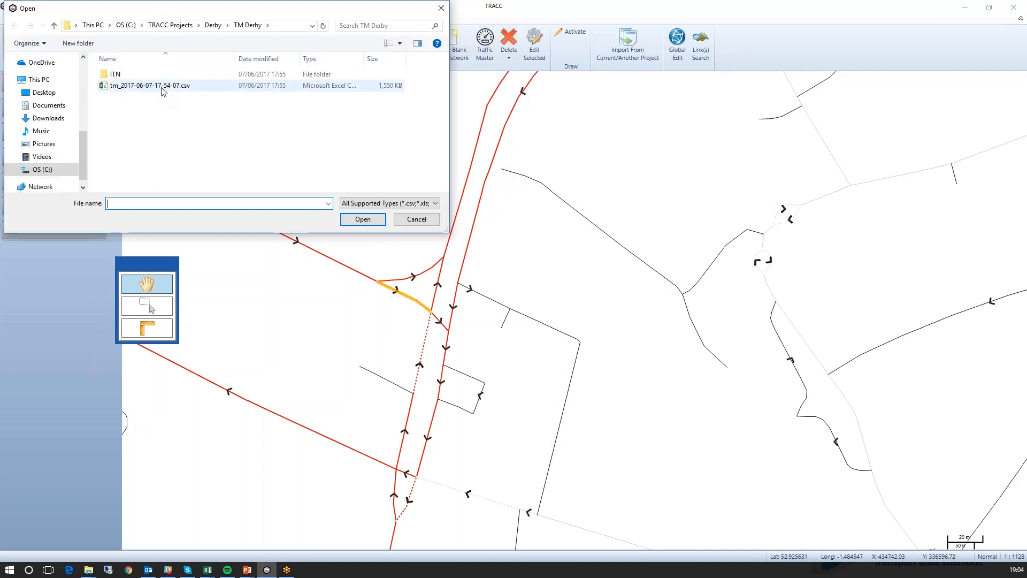
double_click(162, 86)
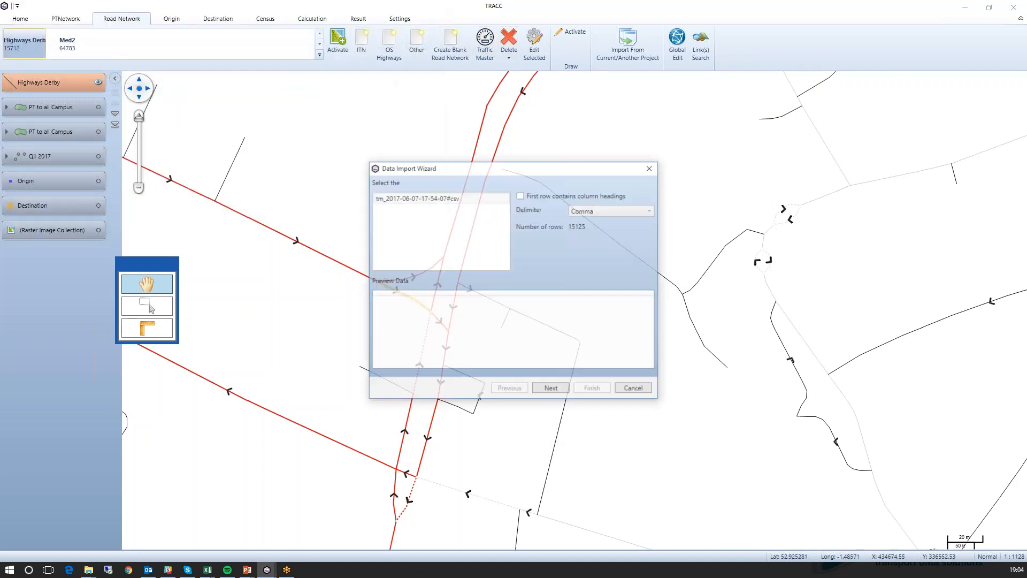
left_click(537, 196)
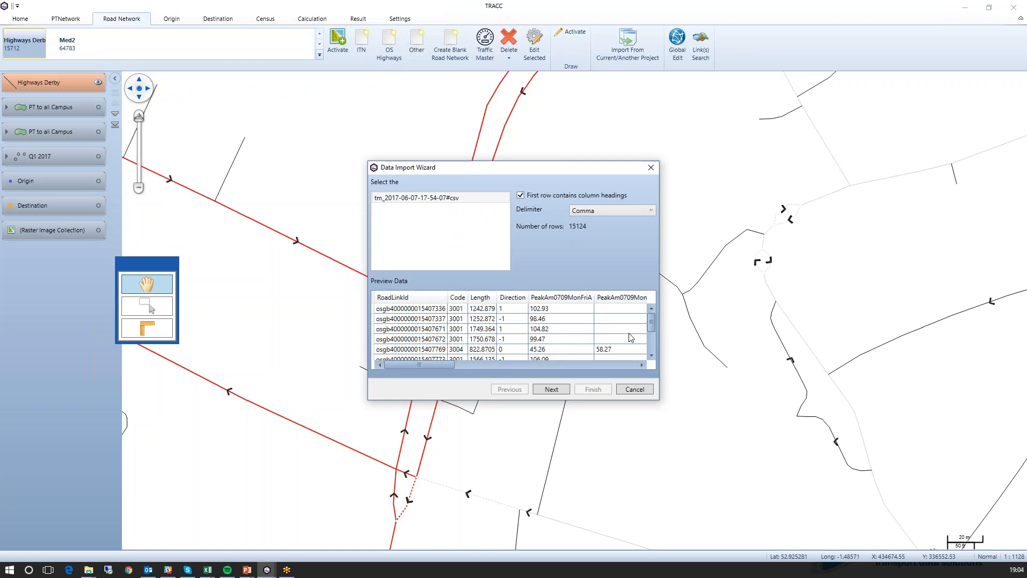
left_click(559, 389)
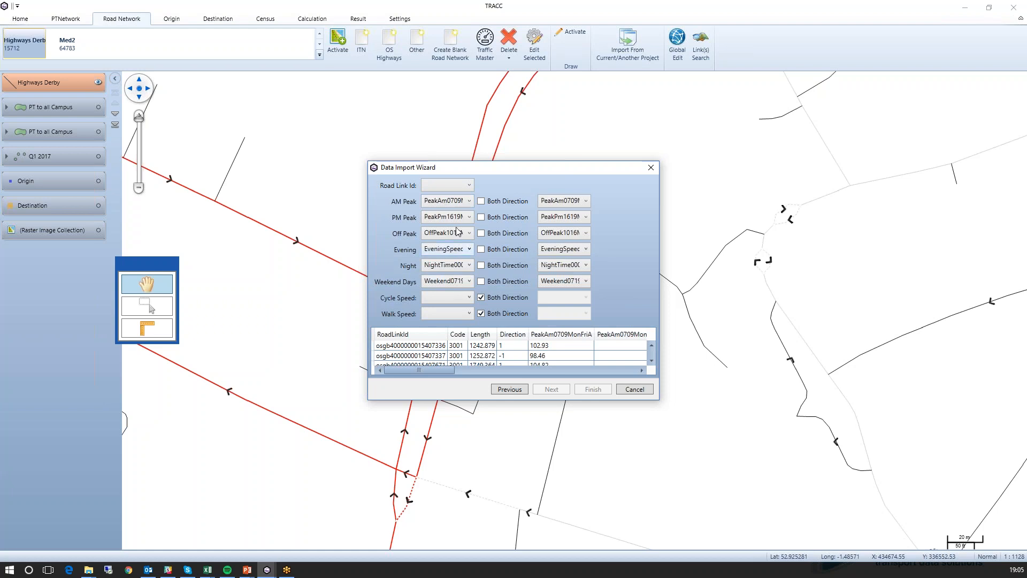
left_click(454, 186)
left_click(451, 197)
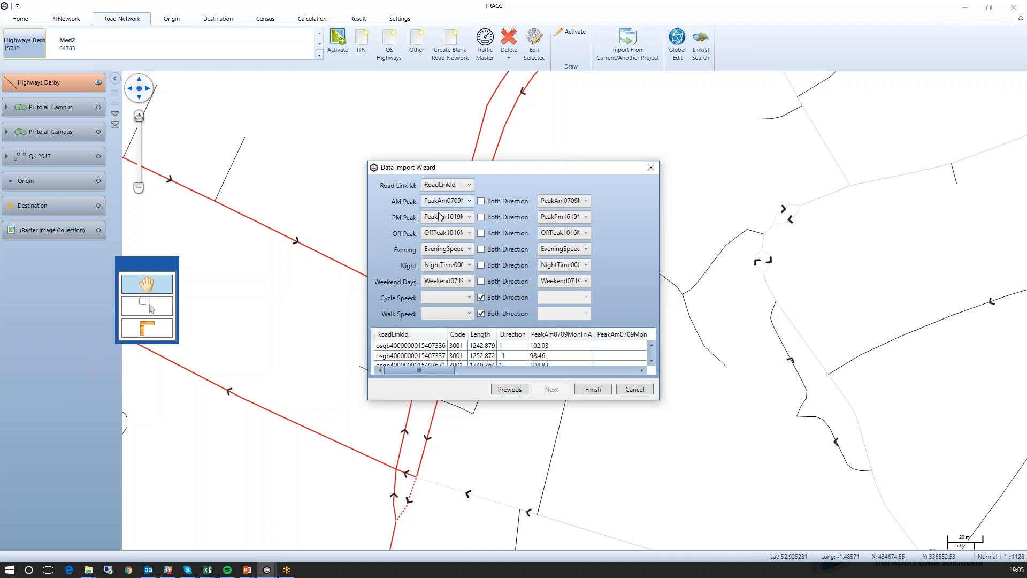
left_click(584, 390)
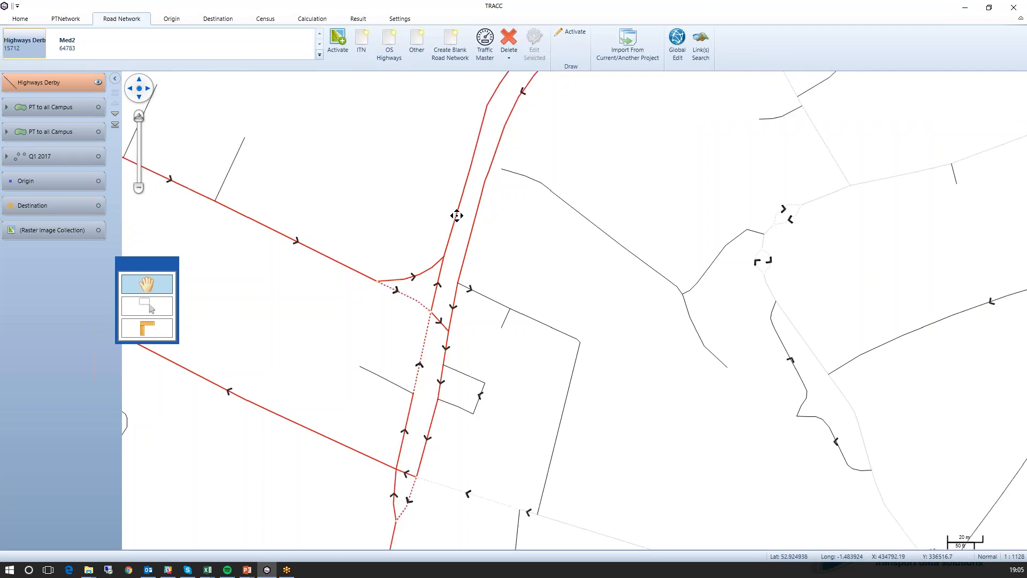
- Inspect the imported speeds for each time period on both parallel A601 carriageway links, closing the details unedited
left_click(482, 185)
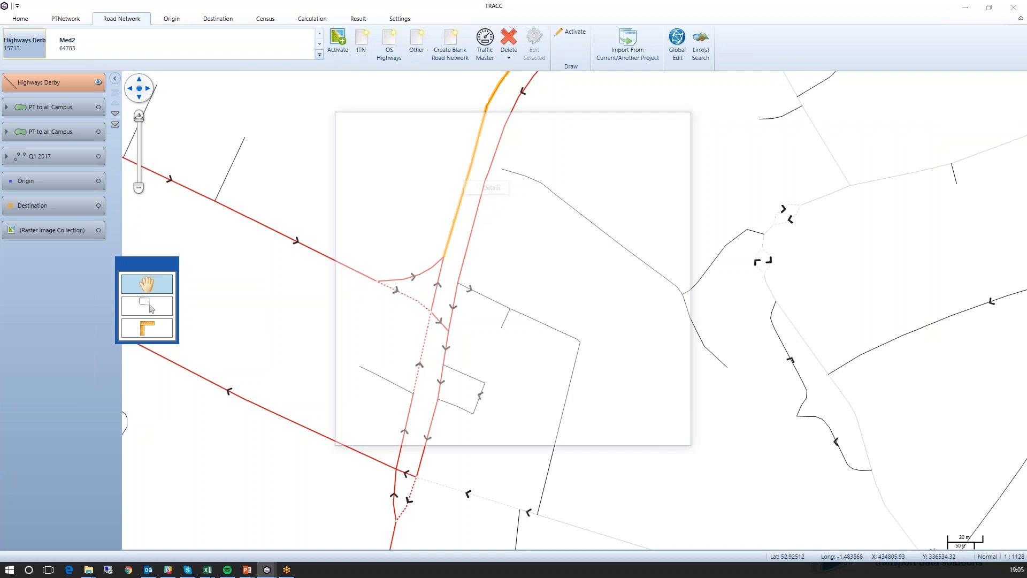
left_click(646, 438)
right_click(486, 156)
left_click(502, 166)
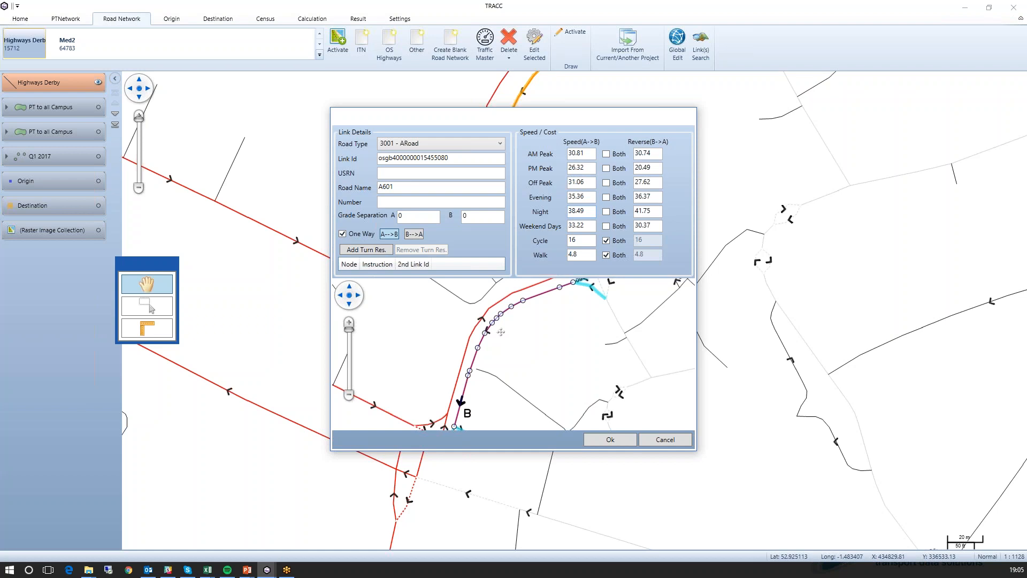
left_click(659, 442)
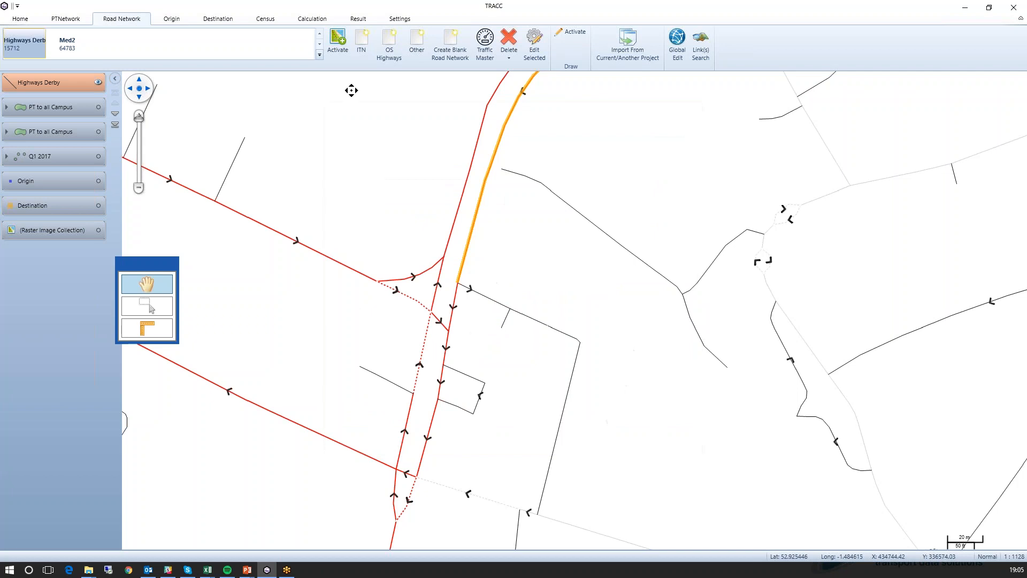
- Review the car speed column choices for a Car Drive Time origin-destination calculation, then cancel the wizard
left_click(312, 19)
left_click(20, 42)
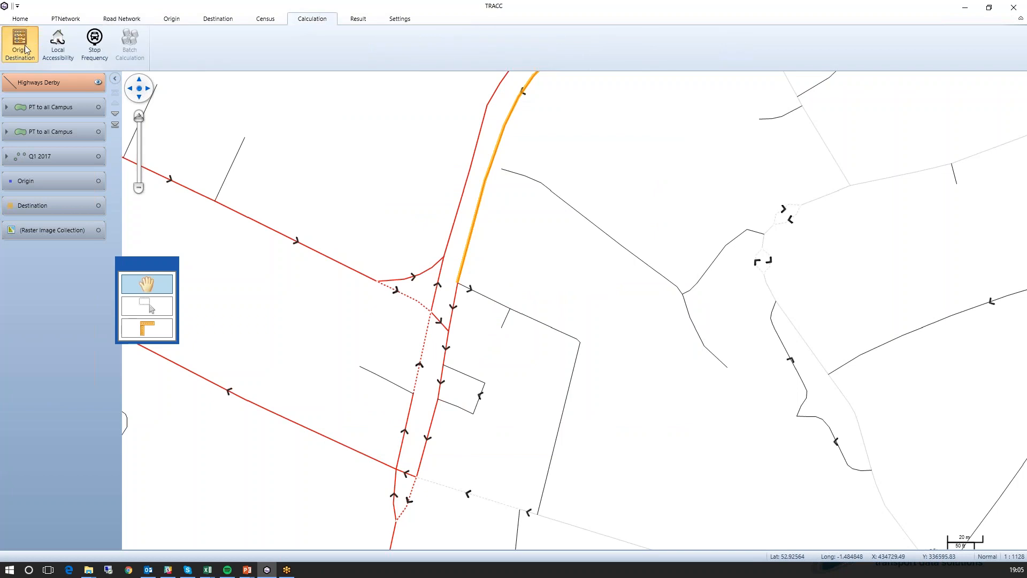
left_click(420, 234)
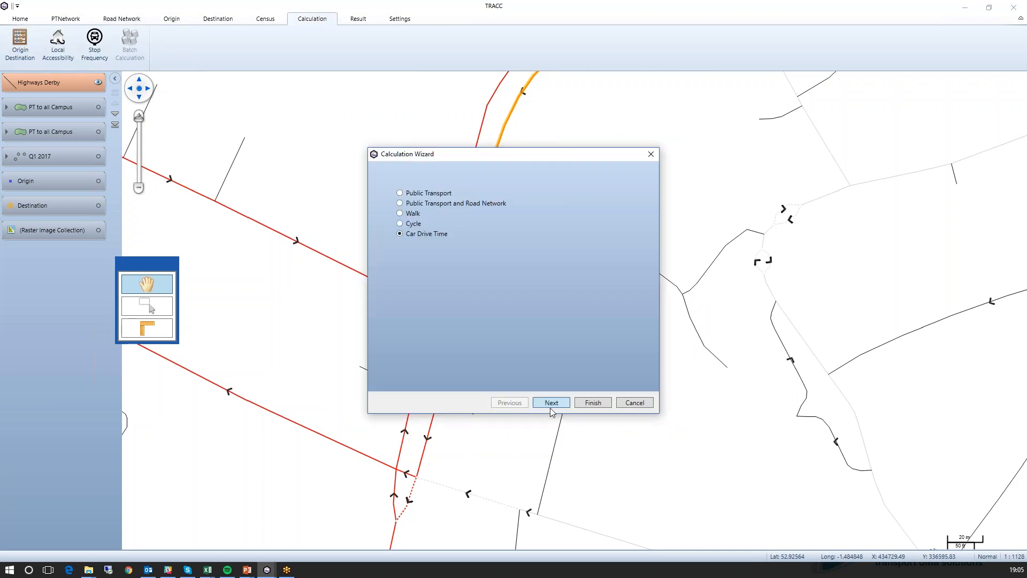
left_click(550, 404)
left_click(522, 282)
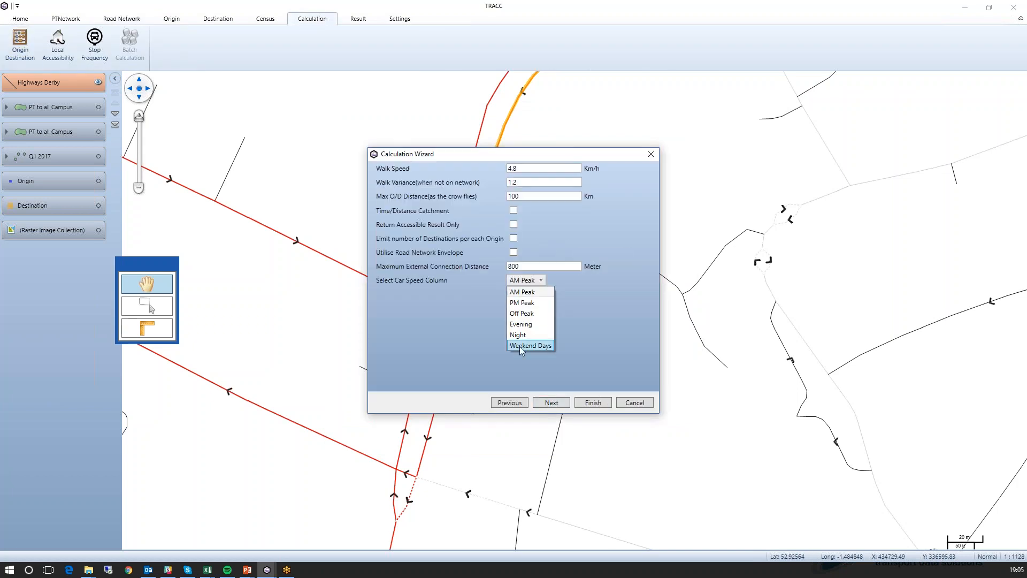
left_click(590, 341)
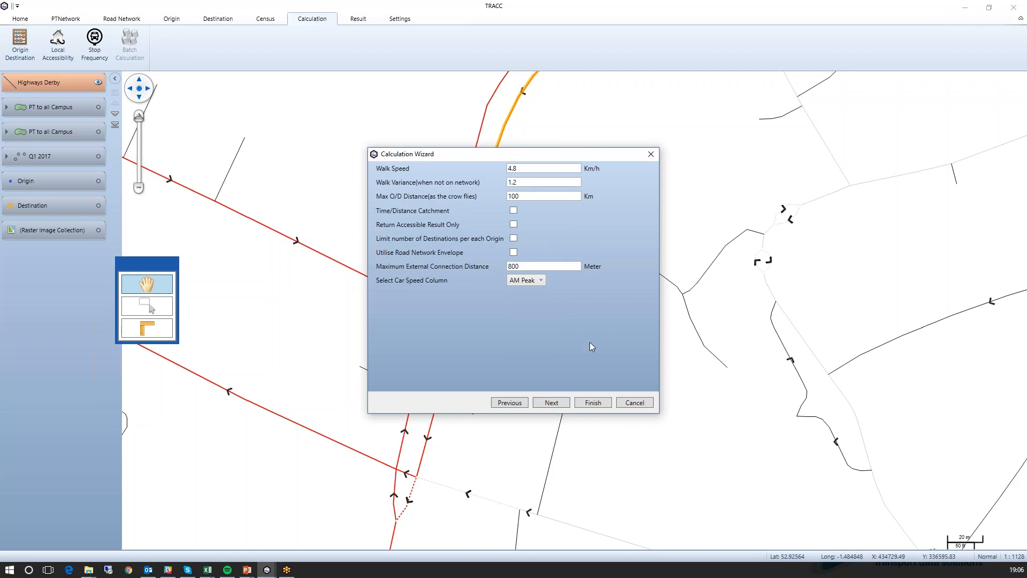
left_click(635, 403)
- Check the six speed names in the Road Editing settings without changing them
left_click(399, 19)
left_click(14, 40)
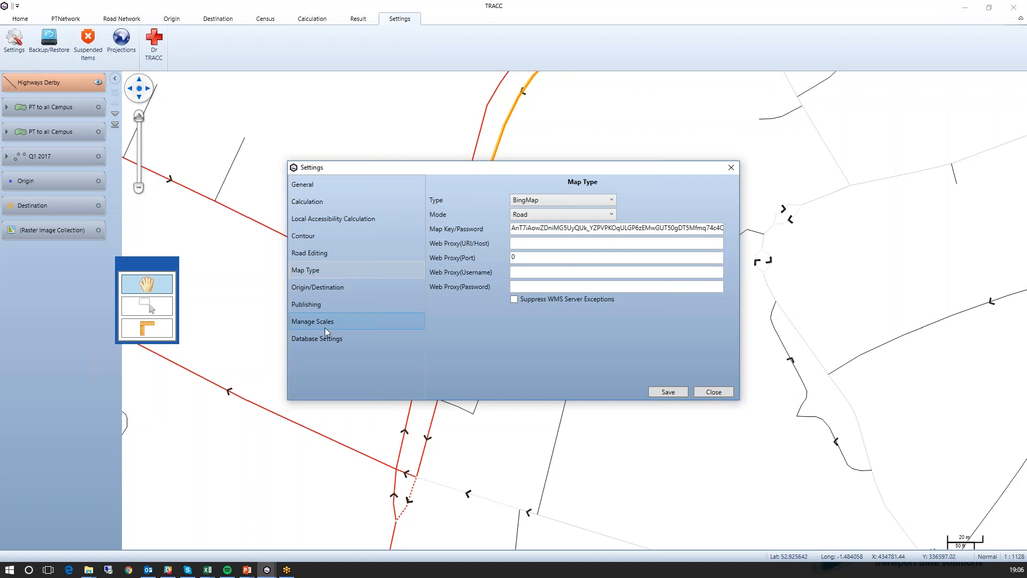
left_click(322, 252)
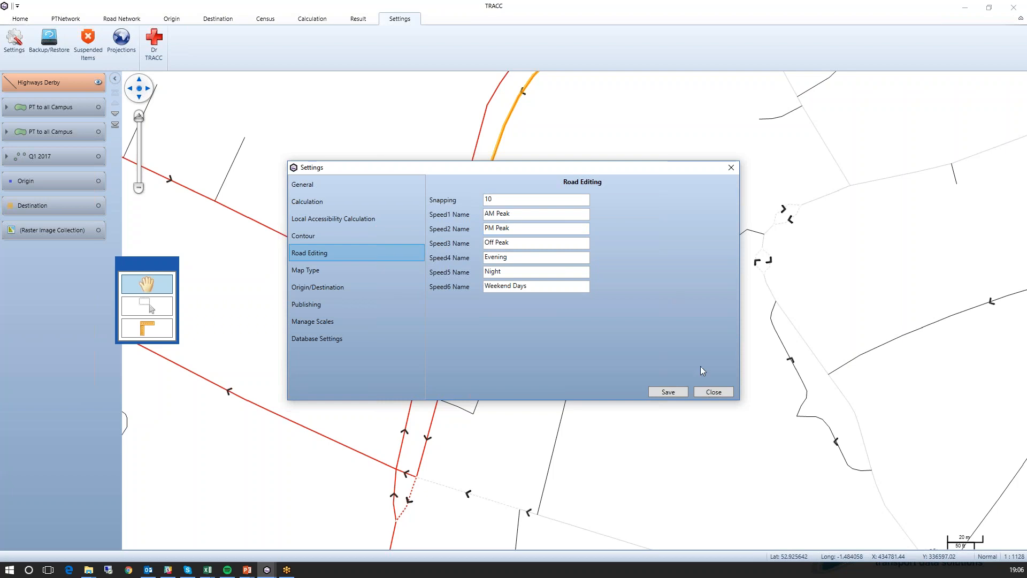
left_click(722, 393)
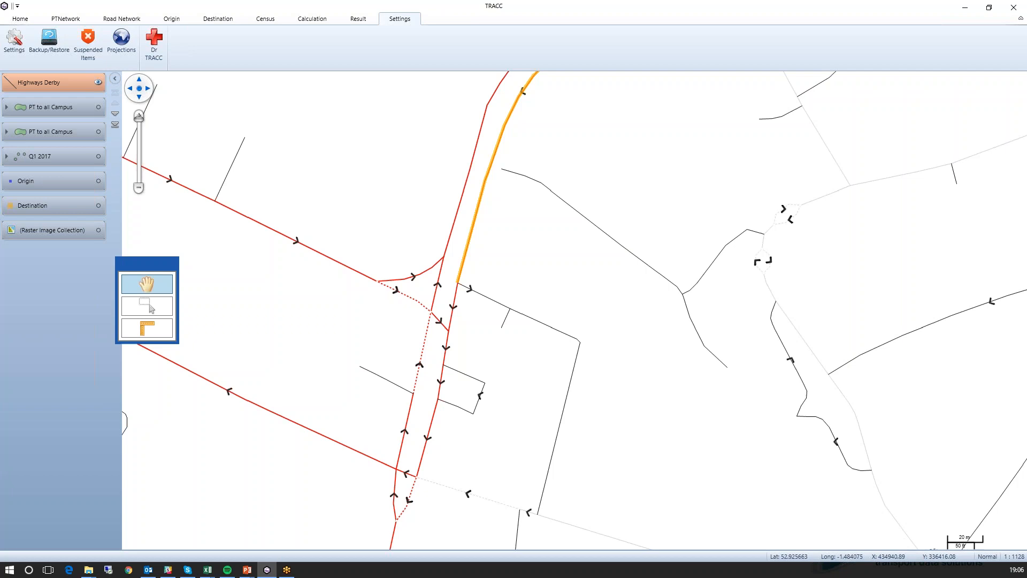
- Review the available background map types in the Map Type settings, keeping BingMap
left_click(14, 40)
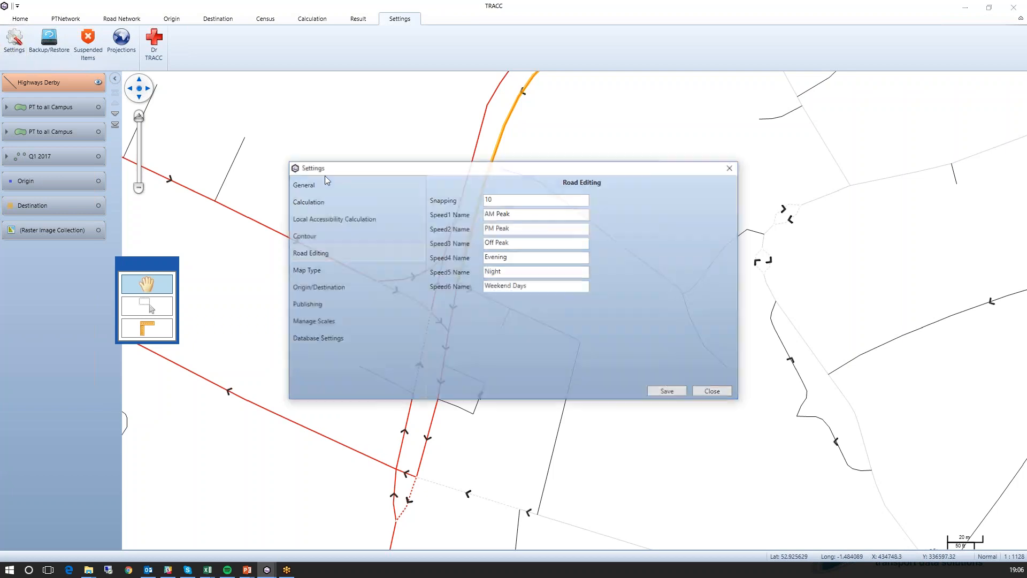
left_click(338, 273)
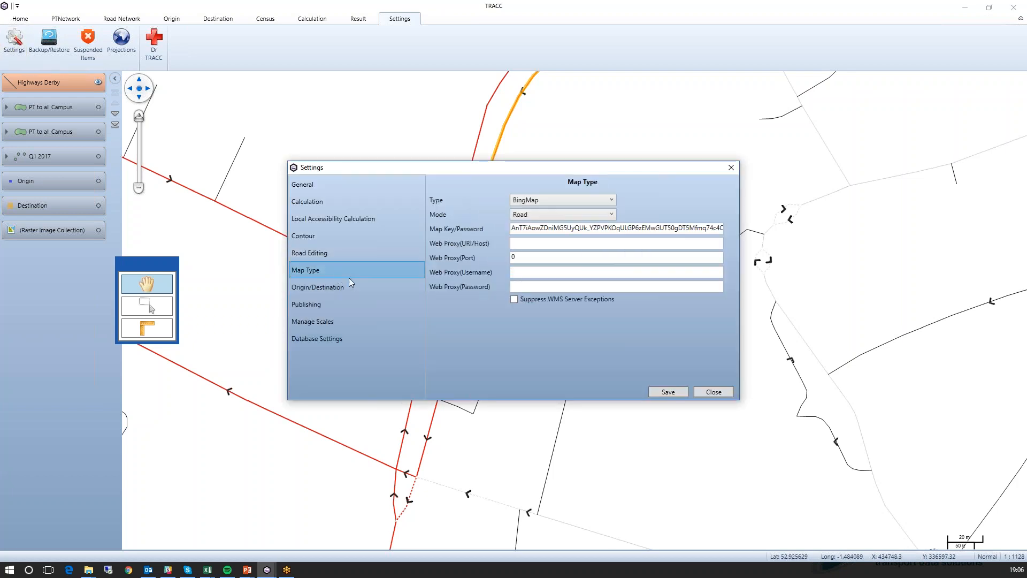
left_click(537, 202)
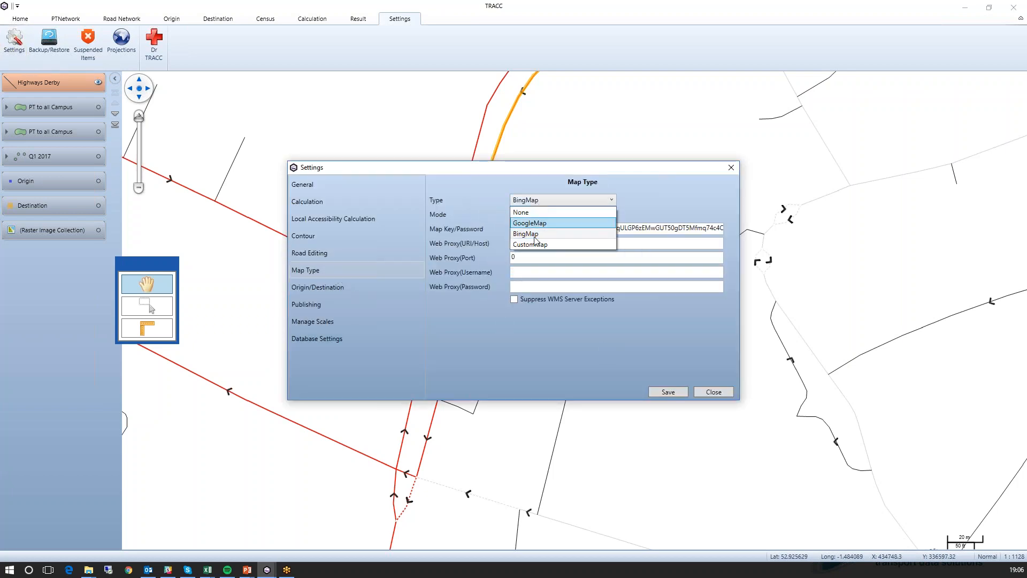
left_click(659, 208)
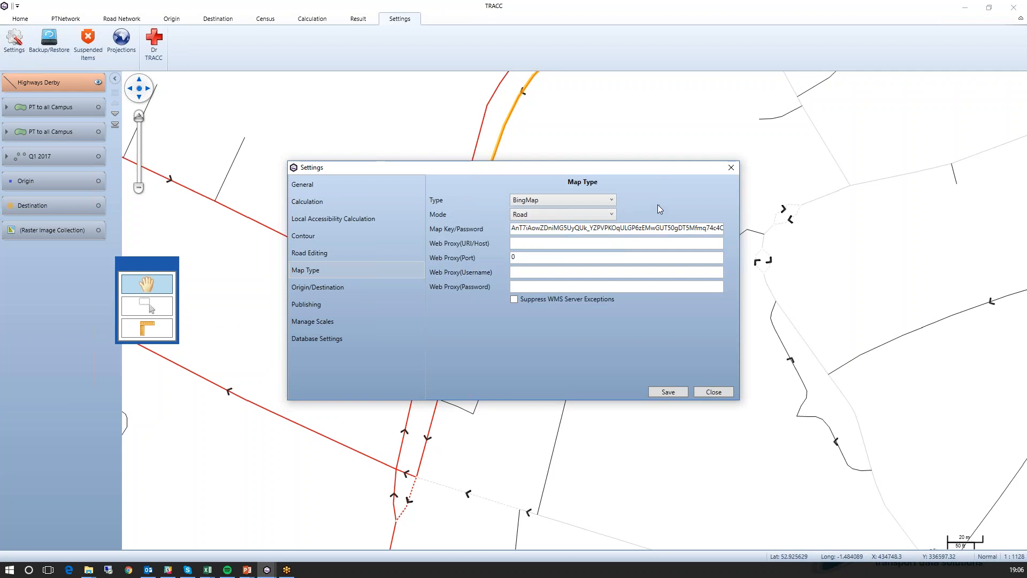
left_click(713, 392)
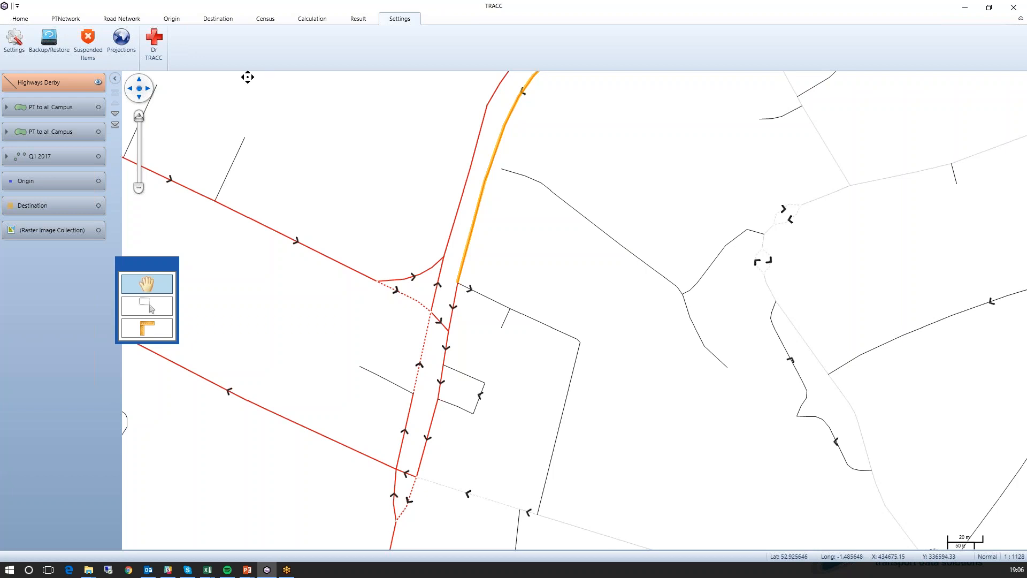
- Review the PT mode, time period and parameter settings for a Public Transport and Road Network origin-destination calculation, then cancel the wizard
left_click(312, 19)
left_click(20, 42)
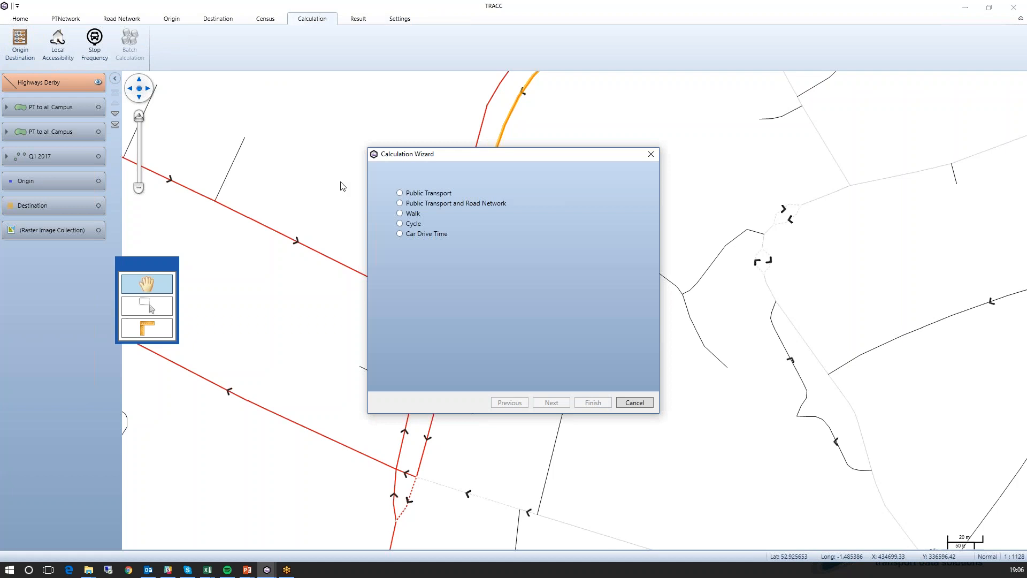
left_click(419, 203)
left_click(556, 407)
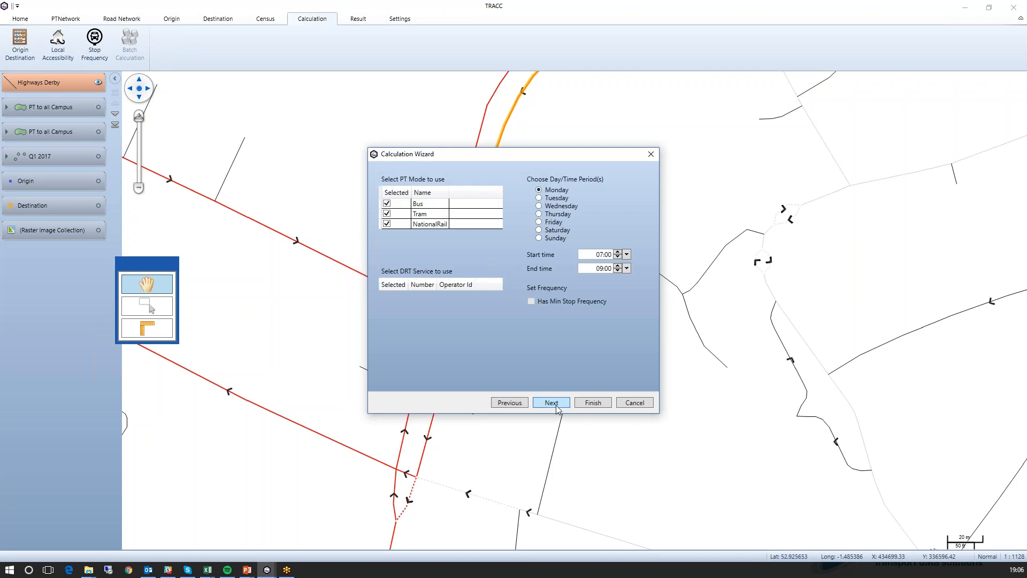
left_click(556, 408)
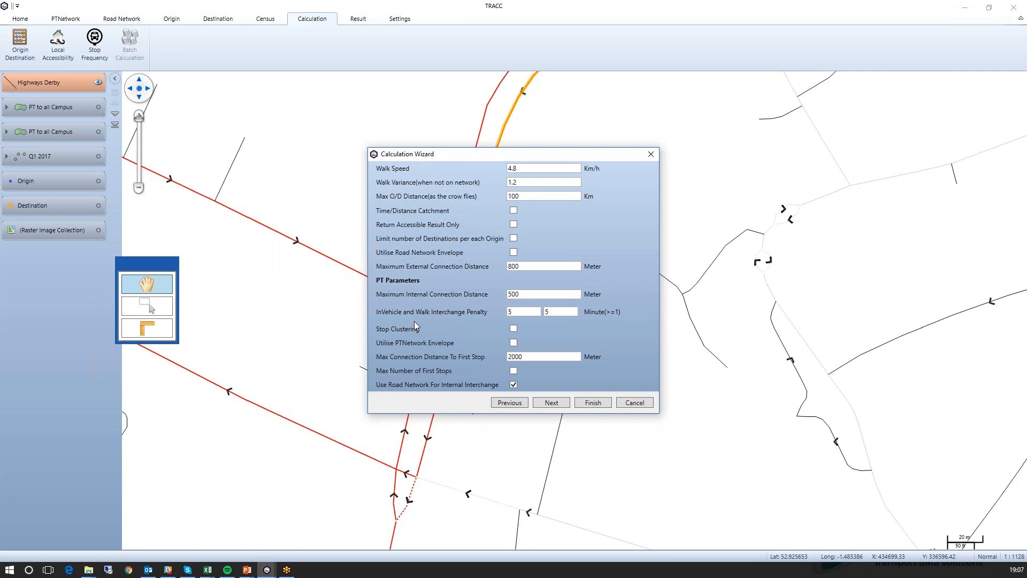
left_click(636, 402)
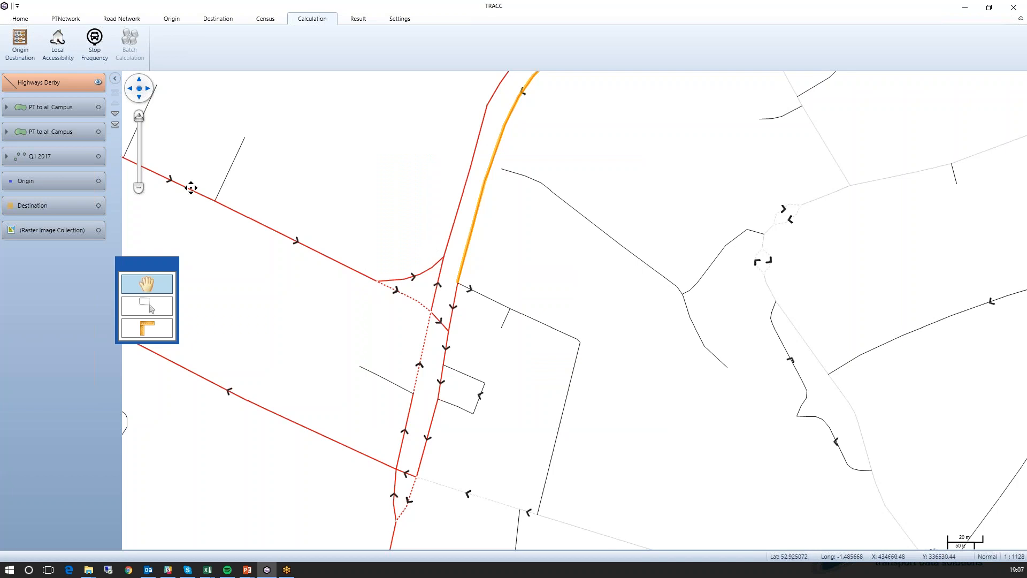
- Show the lower PT to all Campus contour layer without the Highways Derby layer and zoom the map to its extent
left_click(99, 132)
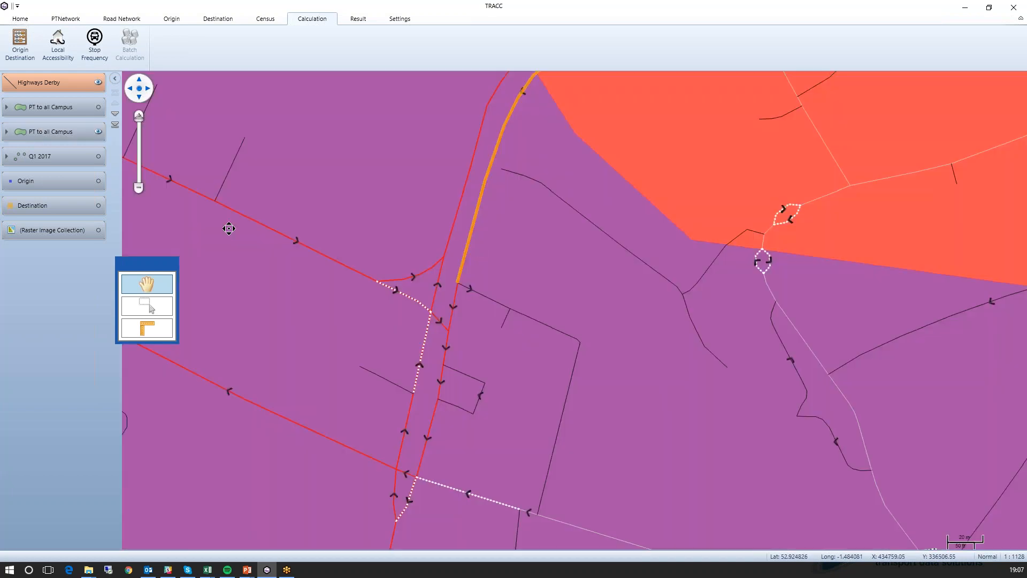
right_click(52, 132)
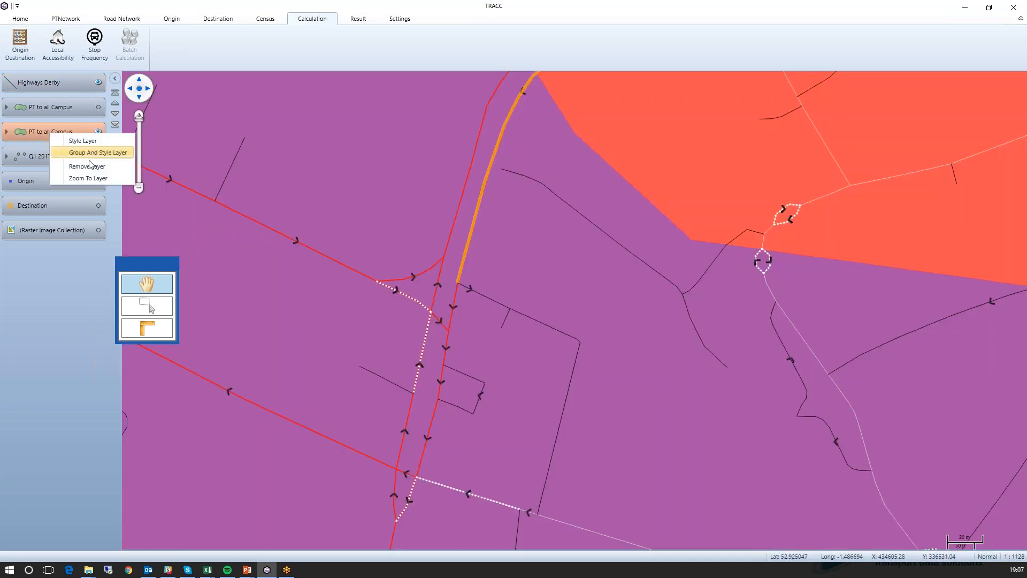
left_click(88, 178)
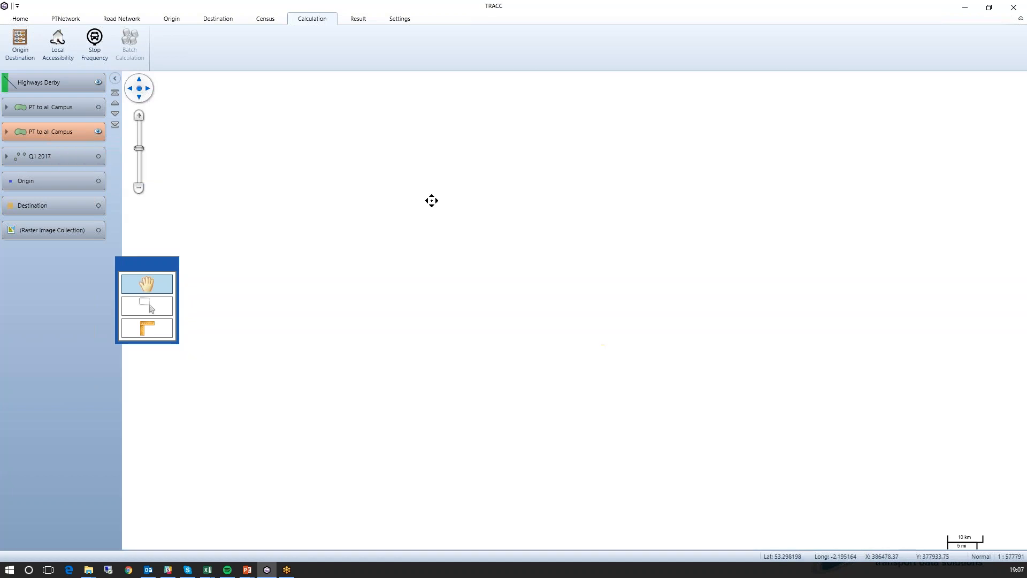
left_click(99, 82)
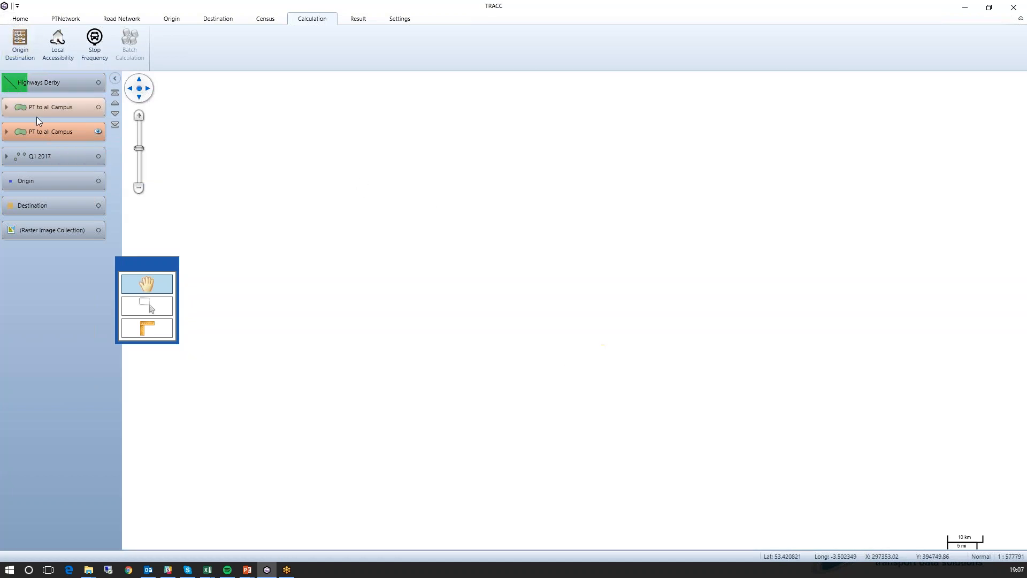
right_click(50, 130)
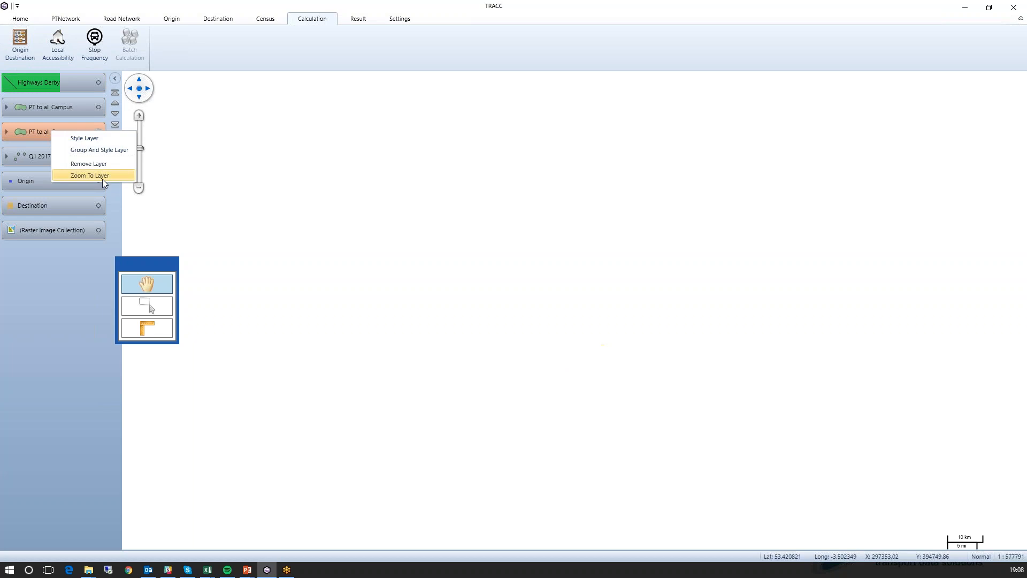
left_click(102, 179)
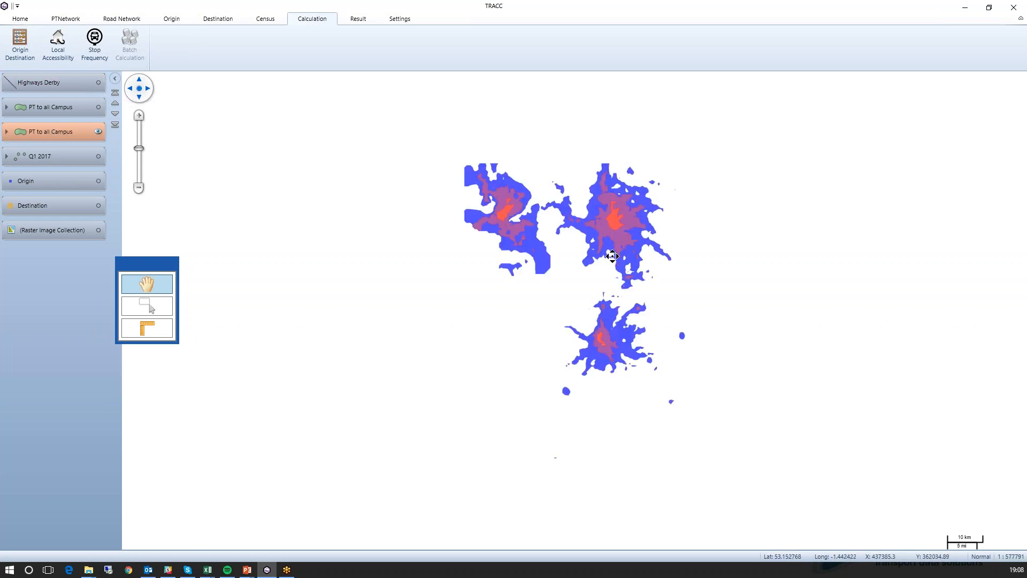
- Create per-destination contours for Derby Campus and Chesterfield Campus from the PT to all Campus result, and hide the older contour layer
left_click(358, 19)
left_click(354, 56)
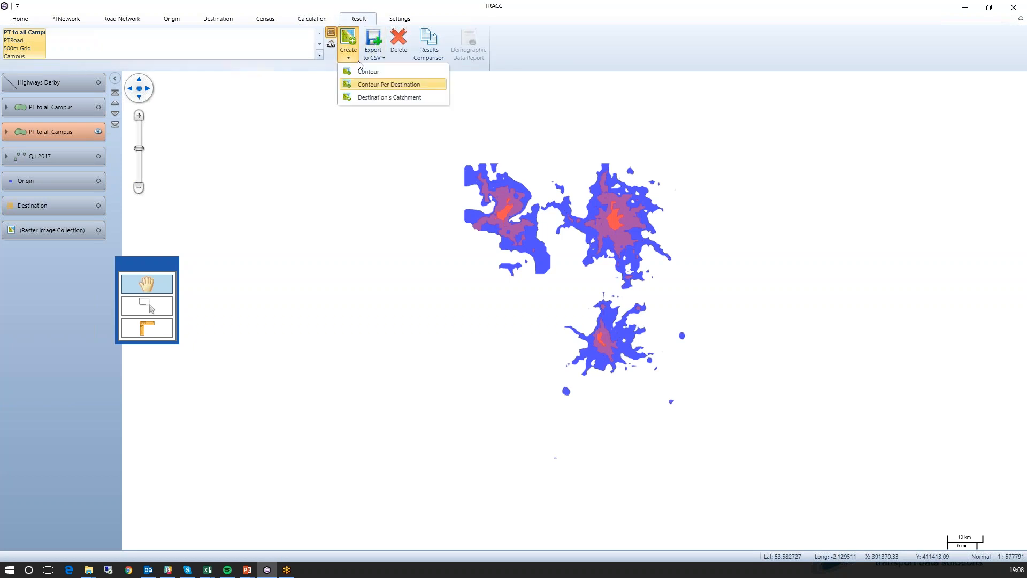
left_click(370, 84)
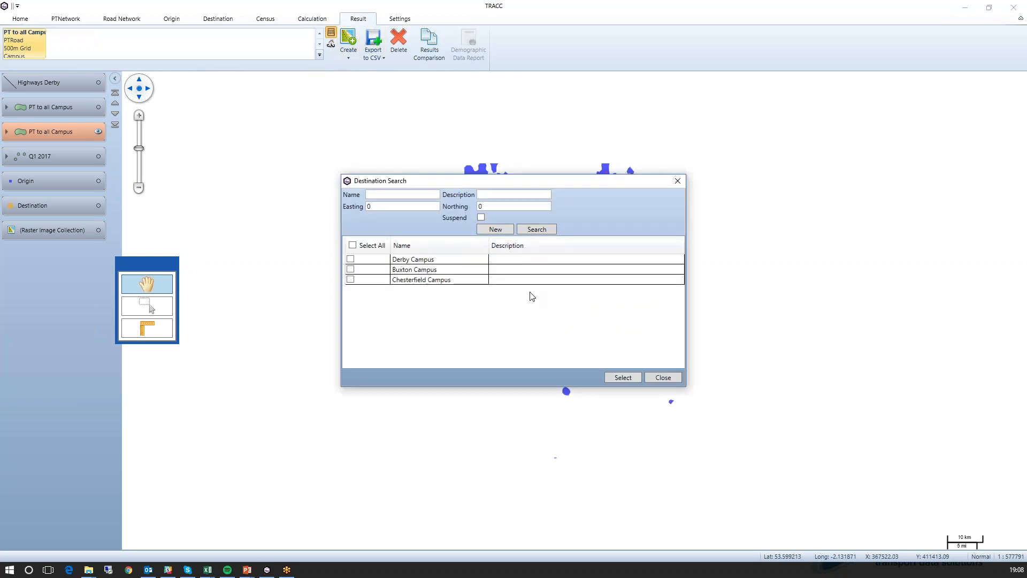
left_click(349, 258)
left_click(350, 279)
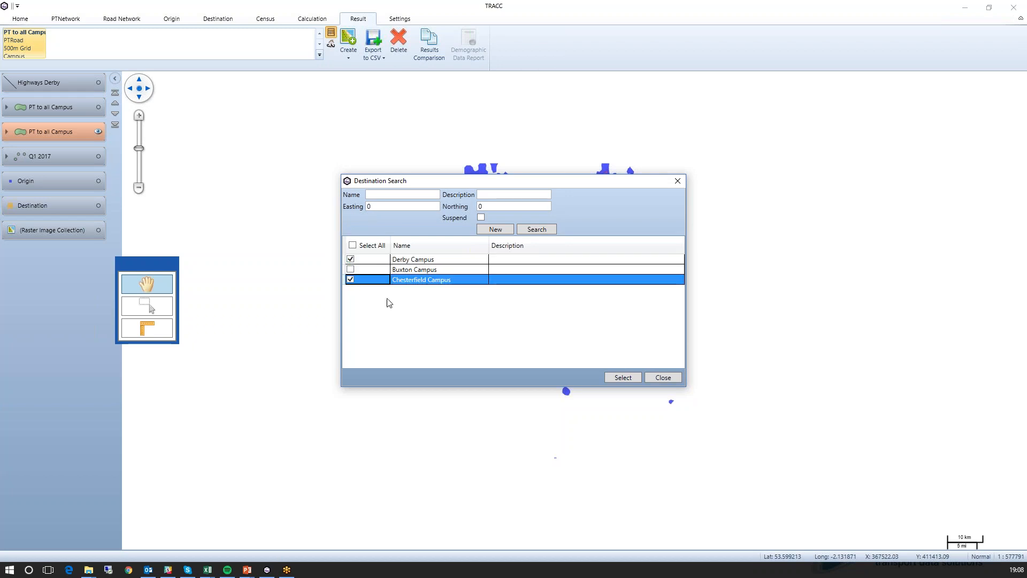
left_click(623, 377)
left_click(592, 363)
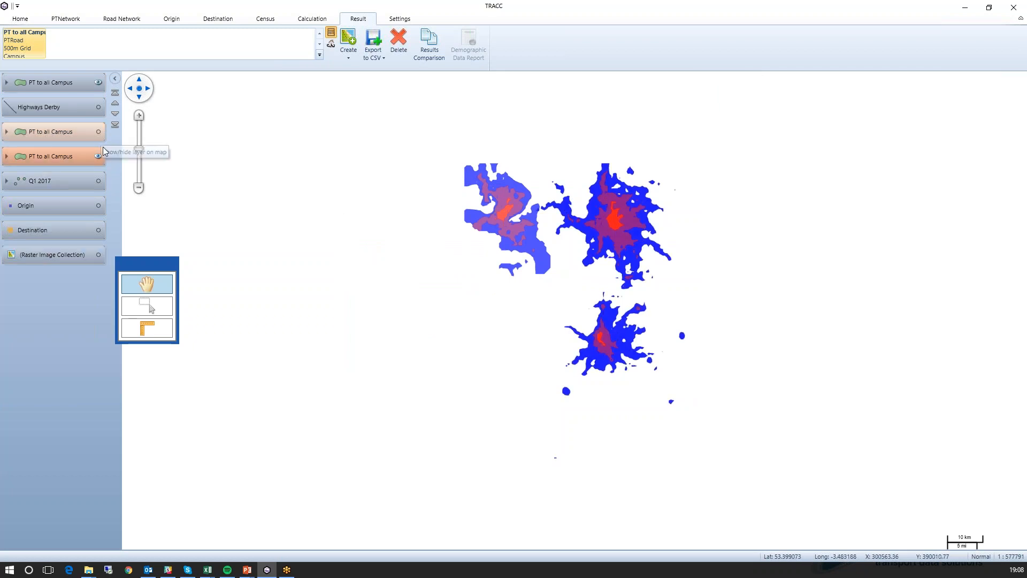
left_click(99, 157)
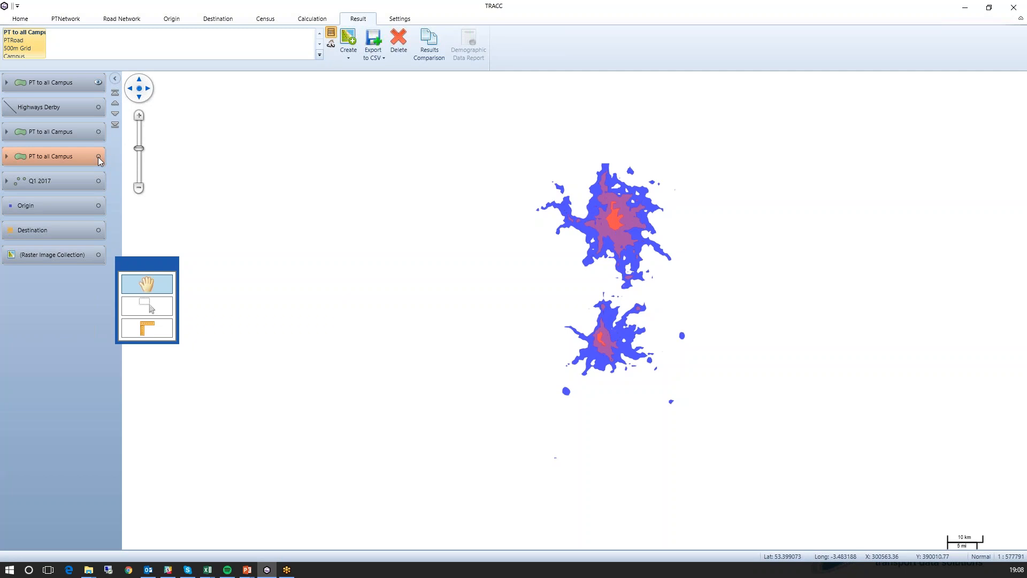
- Turn on the online background map beneath the new campus contours and hide that contour layer
left_click(29, 20)
left_click(437, 54)
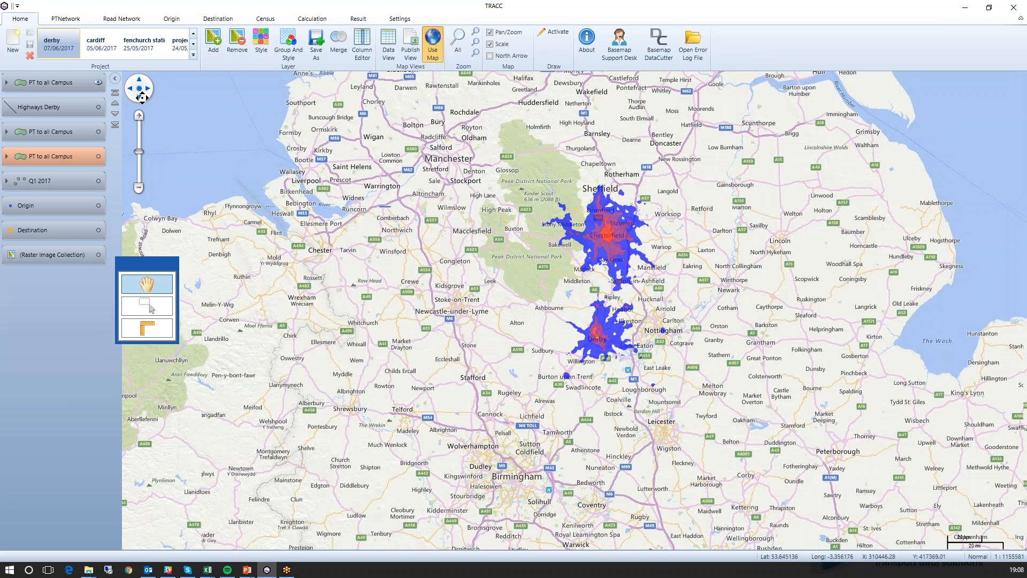
left_click(99, 82)
scroll(619, 295, "up", 2)
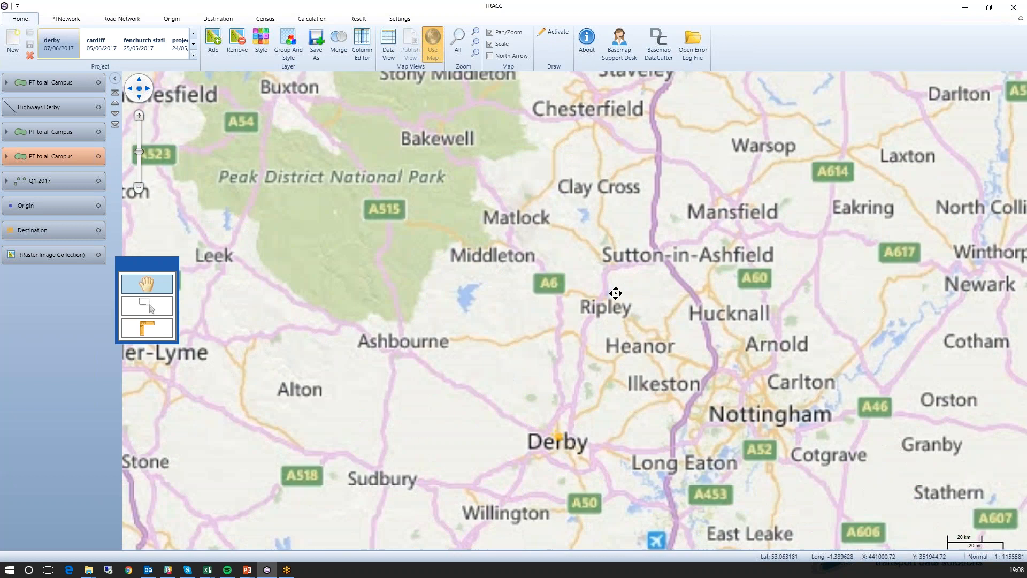
- Replace the online background map with the Raster Image Collection layer, with the Destination layer also shown
left_click(437, 52)
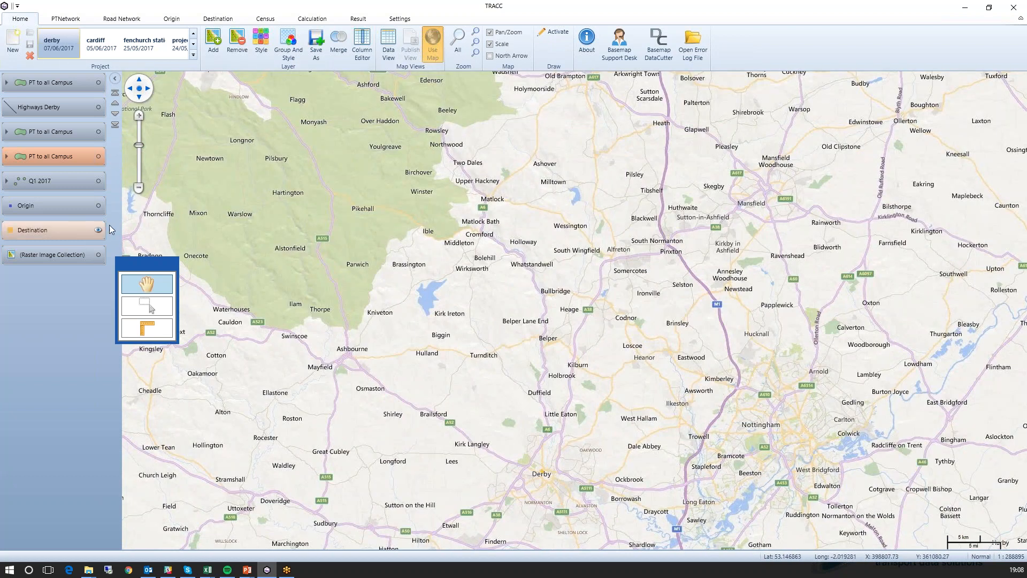
left_click(432, 56)
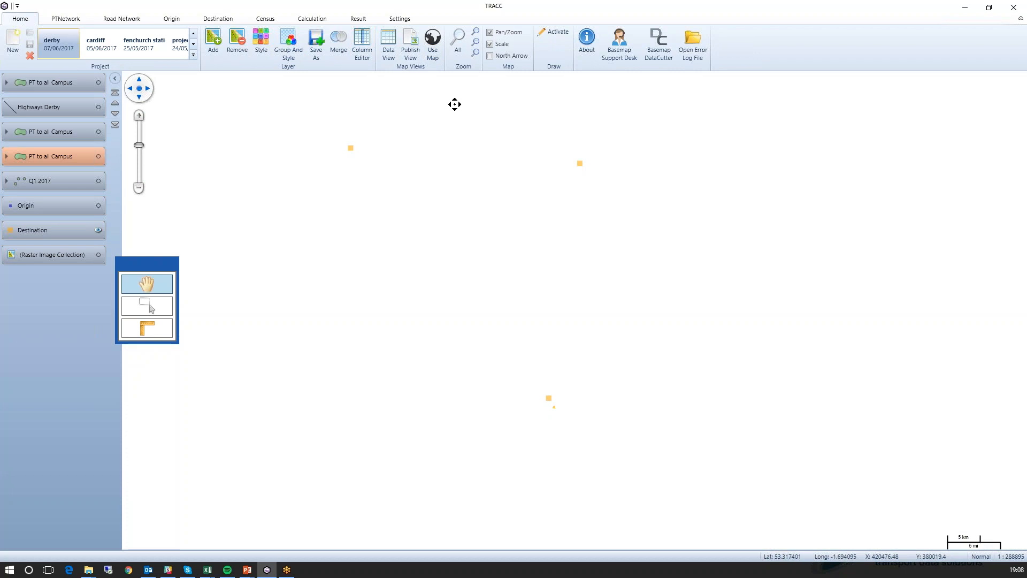
left_click(99, 255)
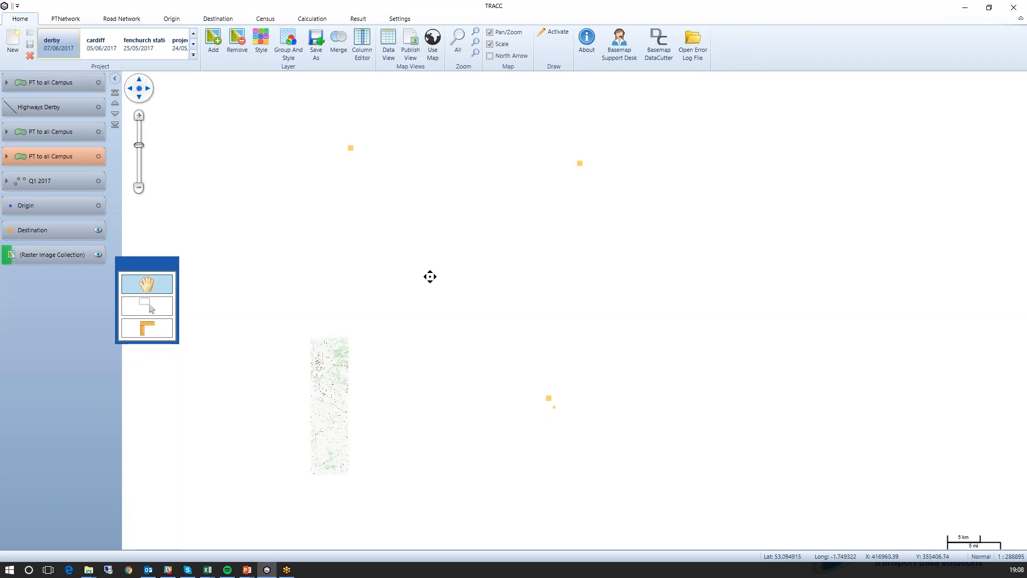
scroll(430, 278, "up", 1)
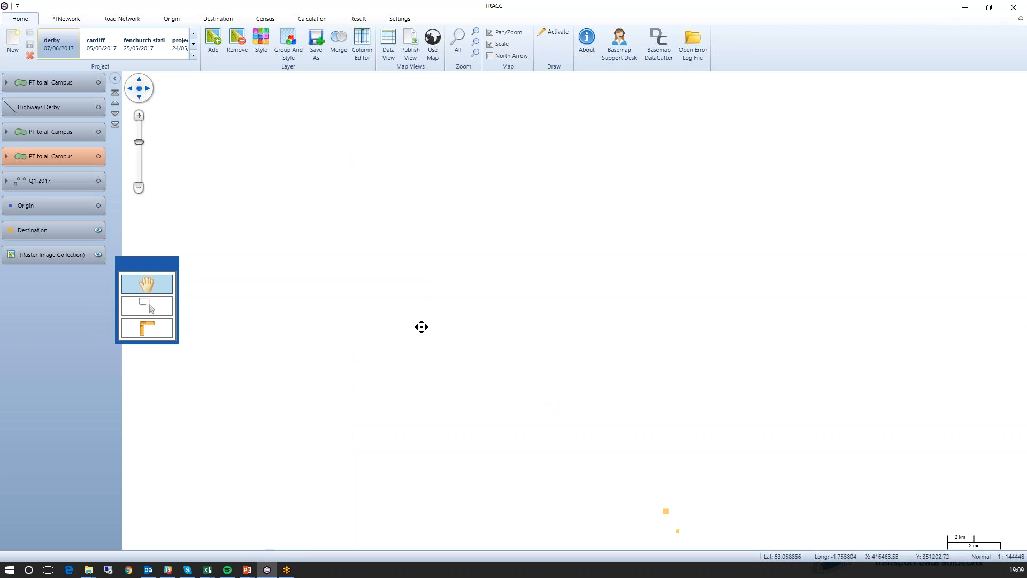
- Look through the OS OpenMap Local (Full Colour Raster) SK data tiles available as layers, cancel without adding any, and inspect the loaded raster up close
left_click(211, 53)
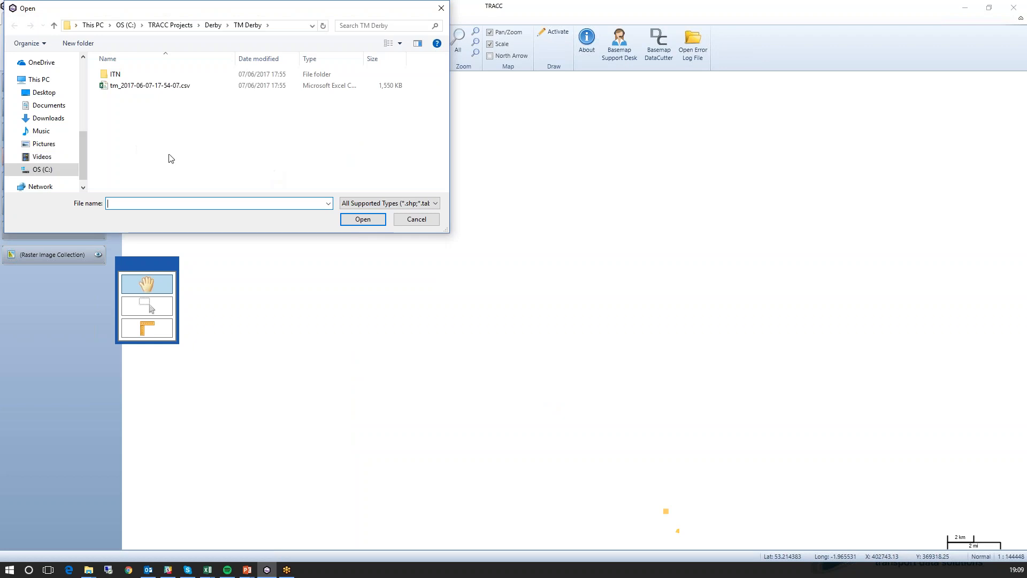
left_click(213, 25)
double_click(156, 131)
double_click(143, 76)
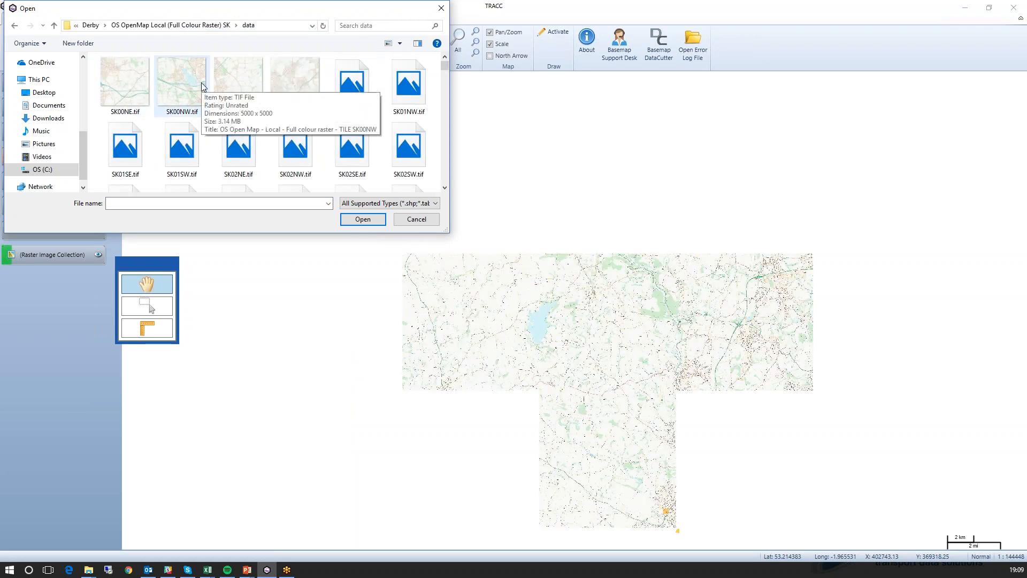
left_click(416, 219)
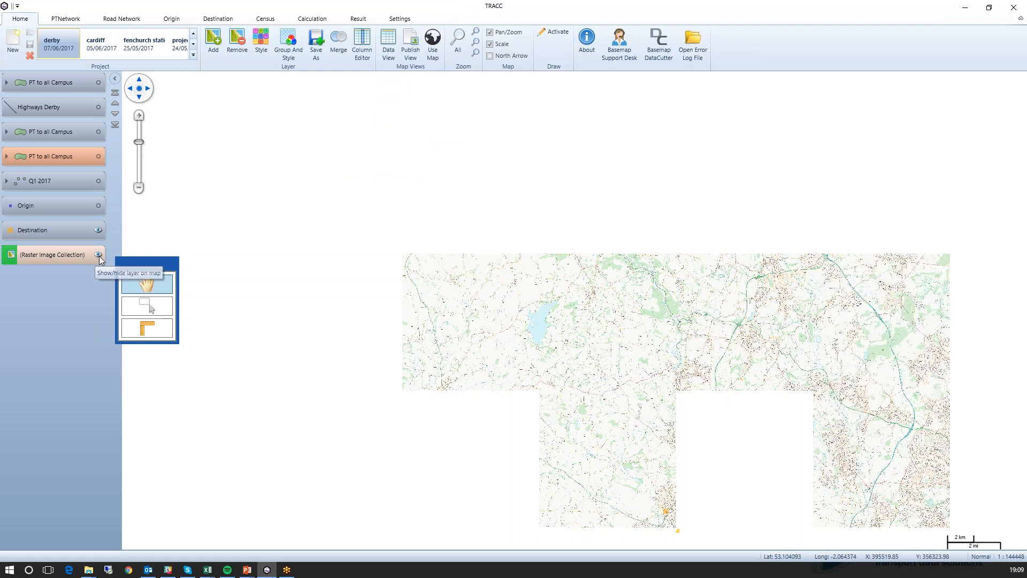
scroll(498, 315, "up", 2)
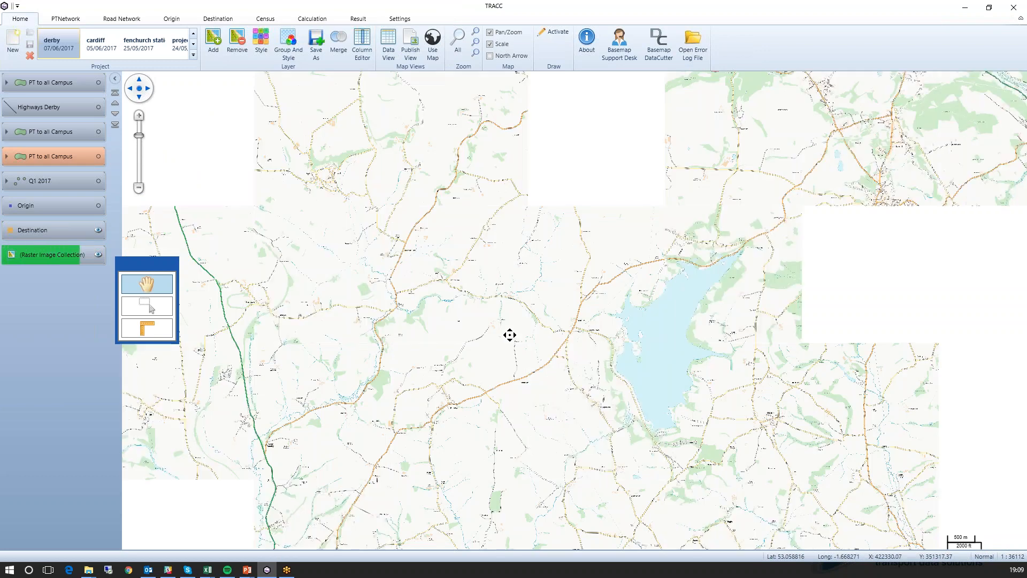
scroll(510, 335, "up", 1)
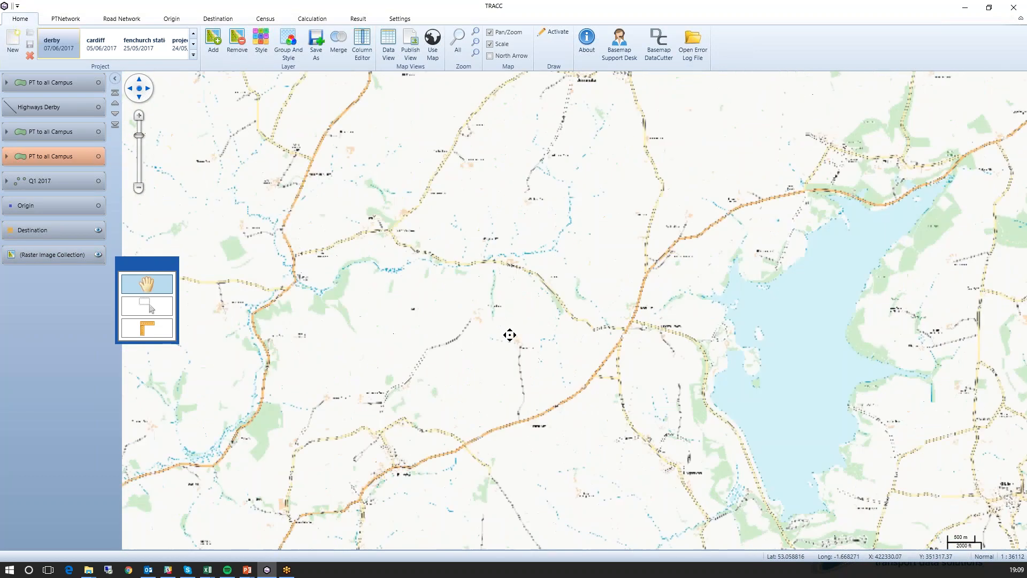